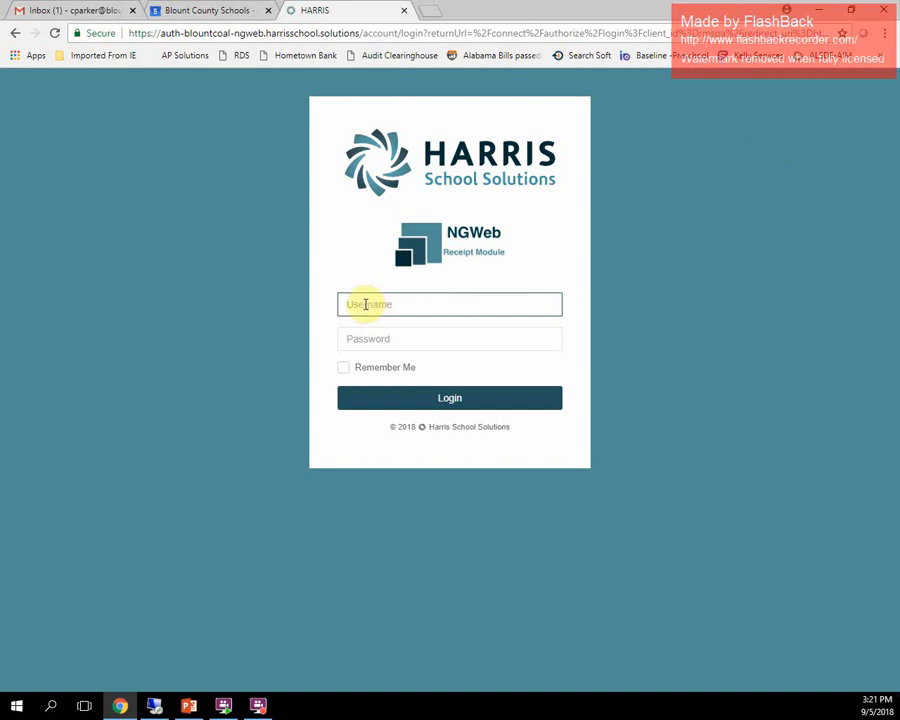
# - Log in to the NGWeb Receipt Module with the username and the account password
pyautogui.write('cwp')
pyautogui.press('Tab')
pyautogui.write('***')
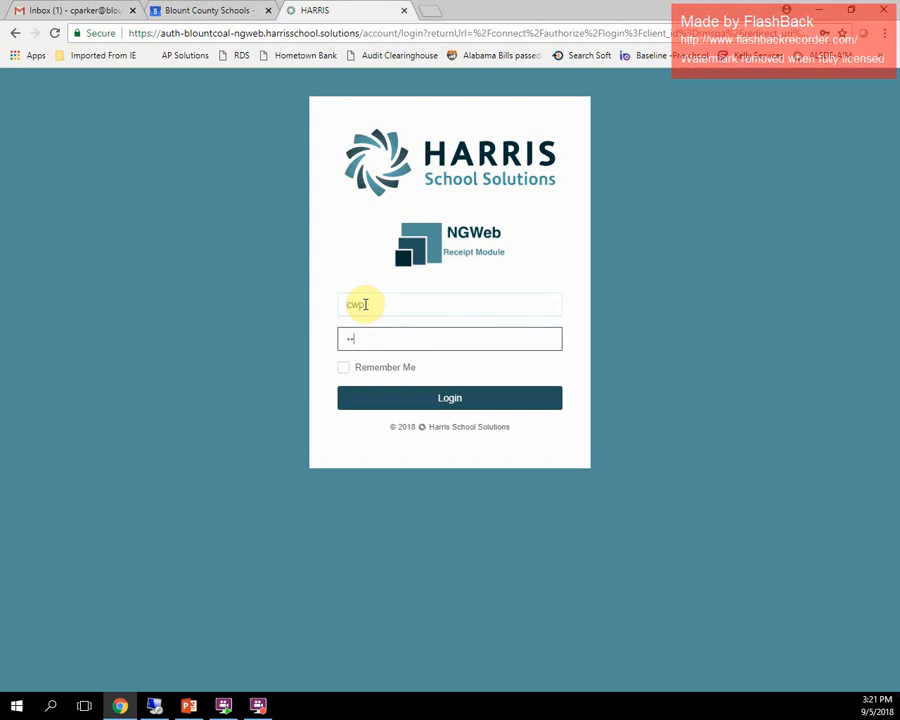
pyautogui.write('****')
pyautogui.click(422, 402)
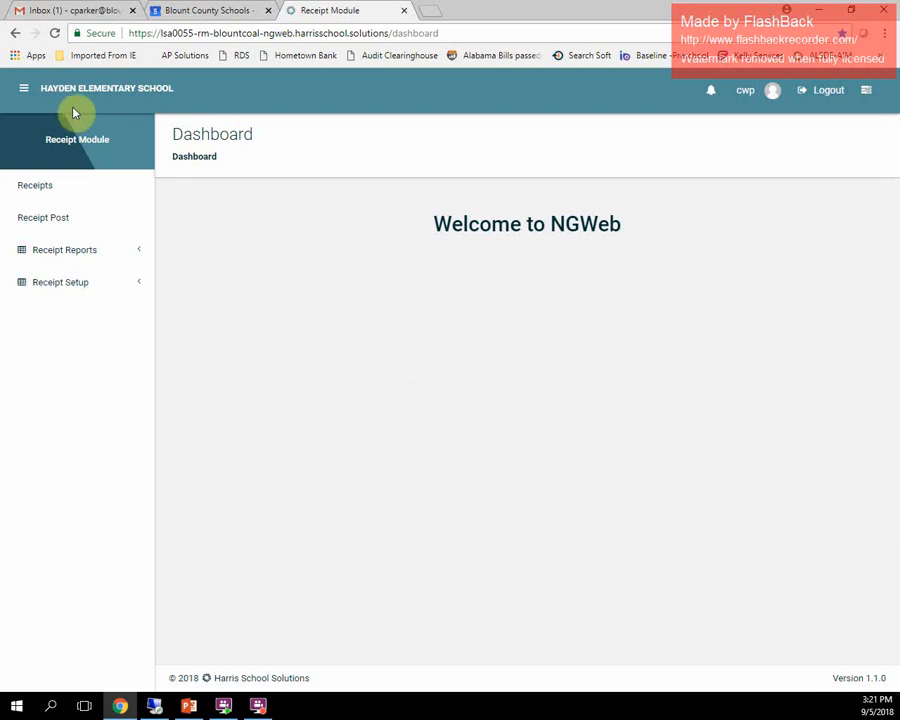
# - Open Receipts and select the train station on the receipt sign-in form for parameter LSA0055
pyautogui.click(34, 186)
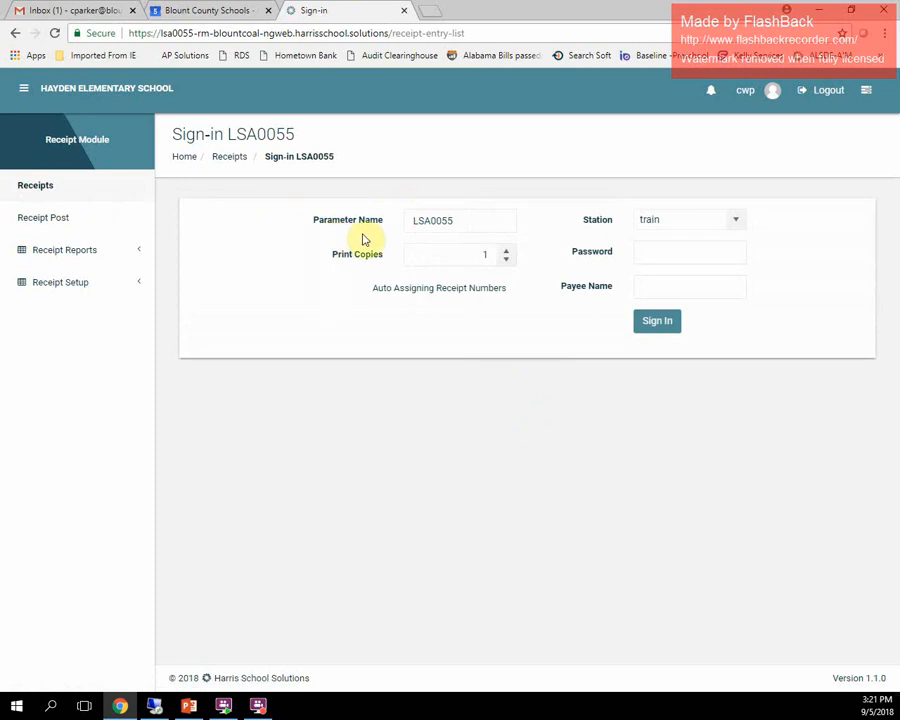
pyautogui.click(466, 226)
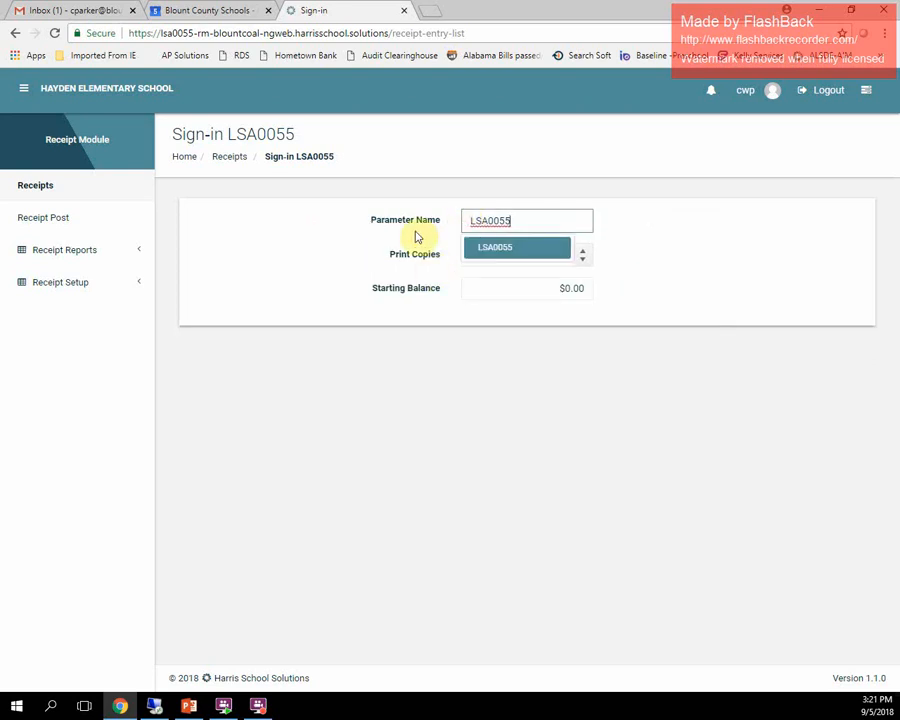
pyautogui.press('Tab')
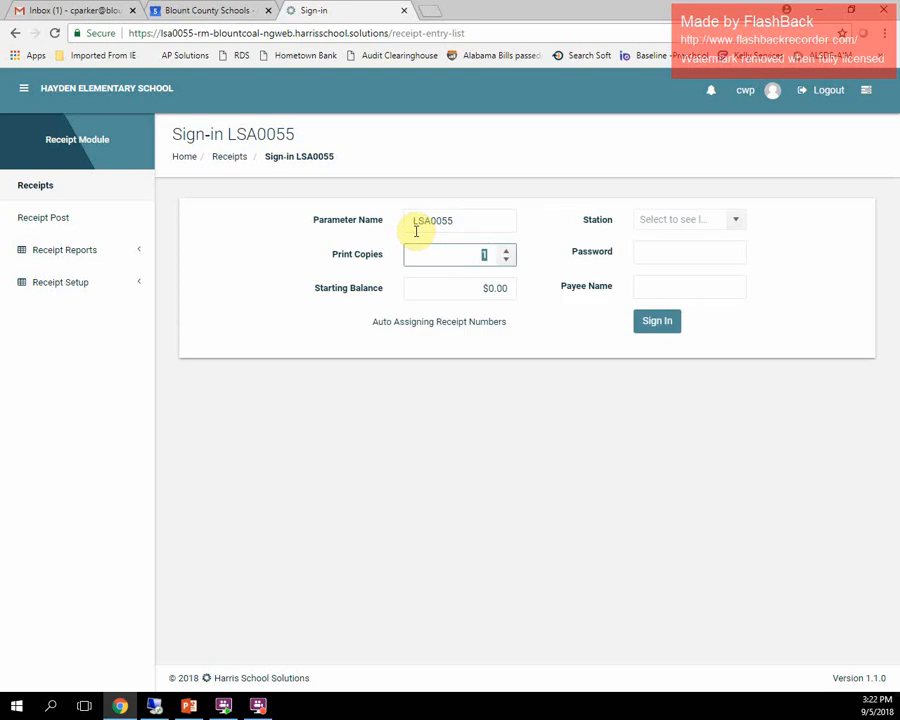
pyautogui.press('Tab')
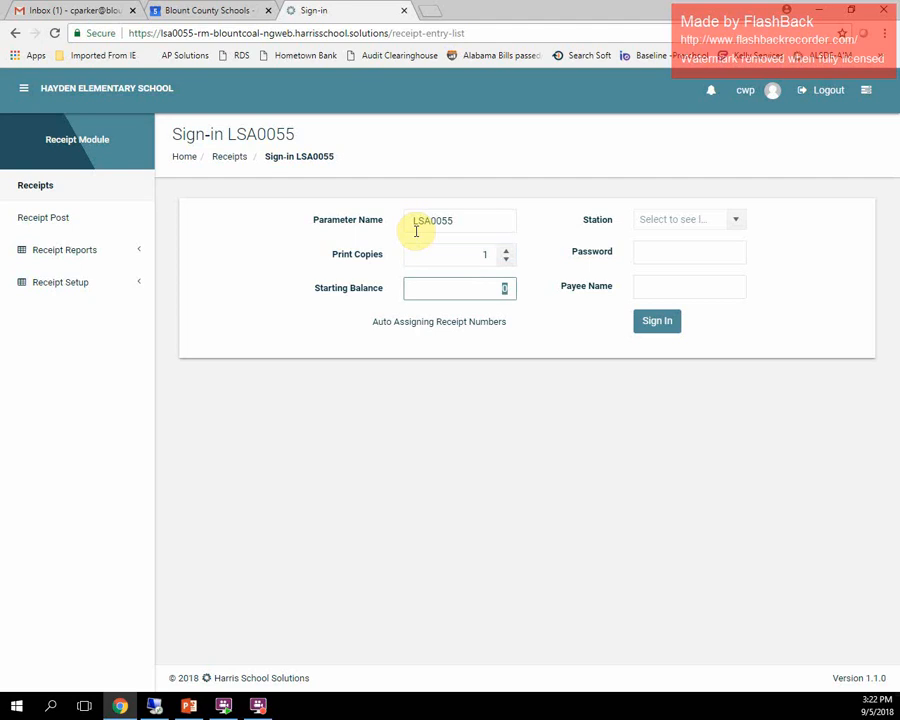
pyautogui.press('Tab')
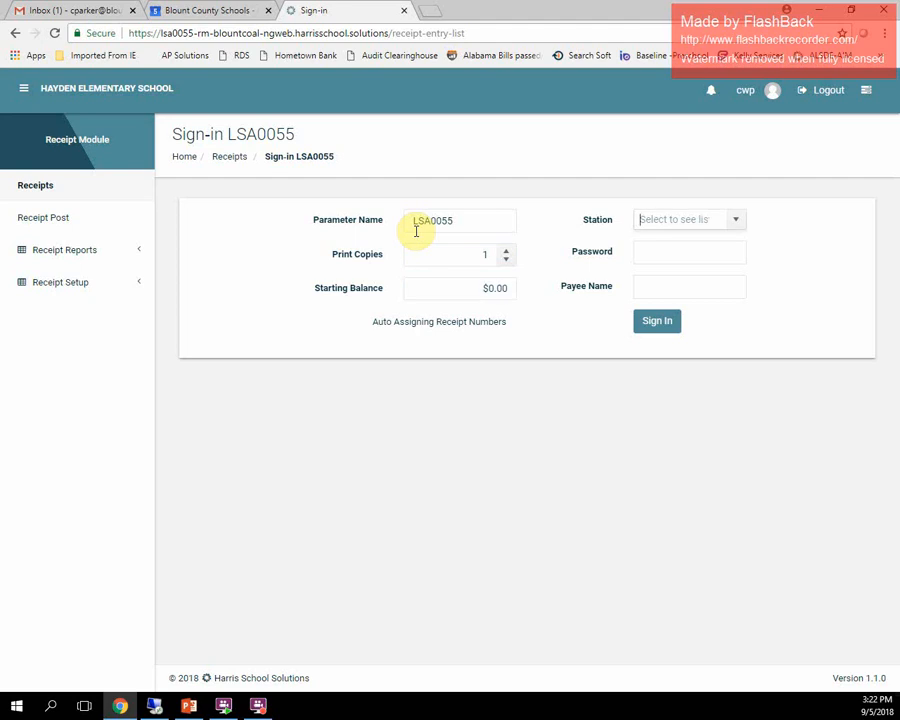
pyautogui.write('train')
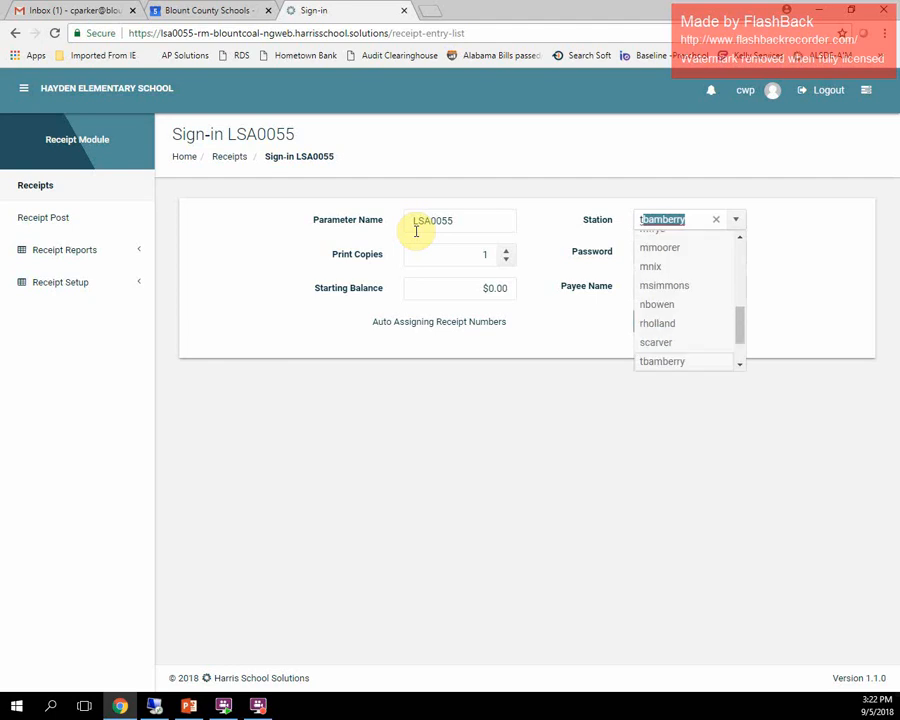
pyautogui.press('Tab')
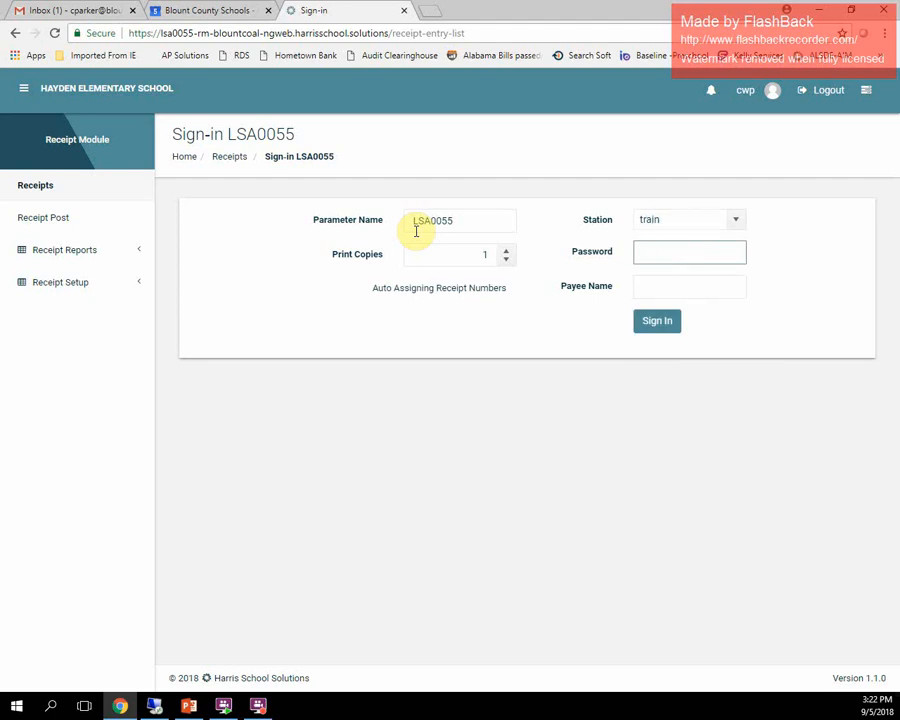
# - Enter the station password and the payee's full name, then sign in to the receipt station
pyautogui.write('••••')
pyautogui.press('Tab')
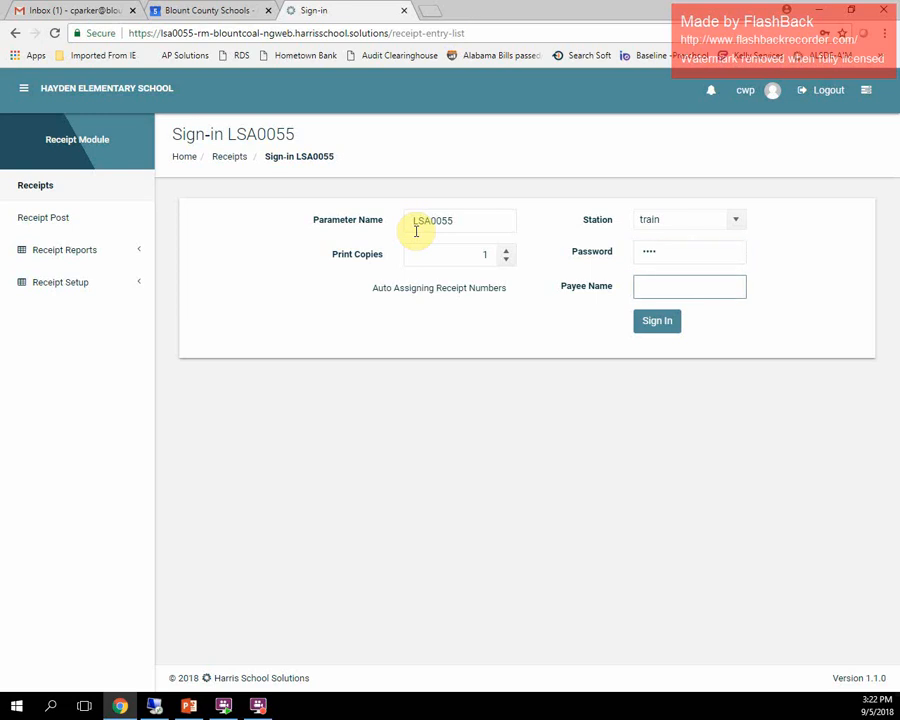
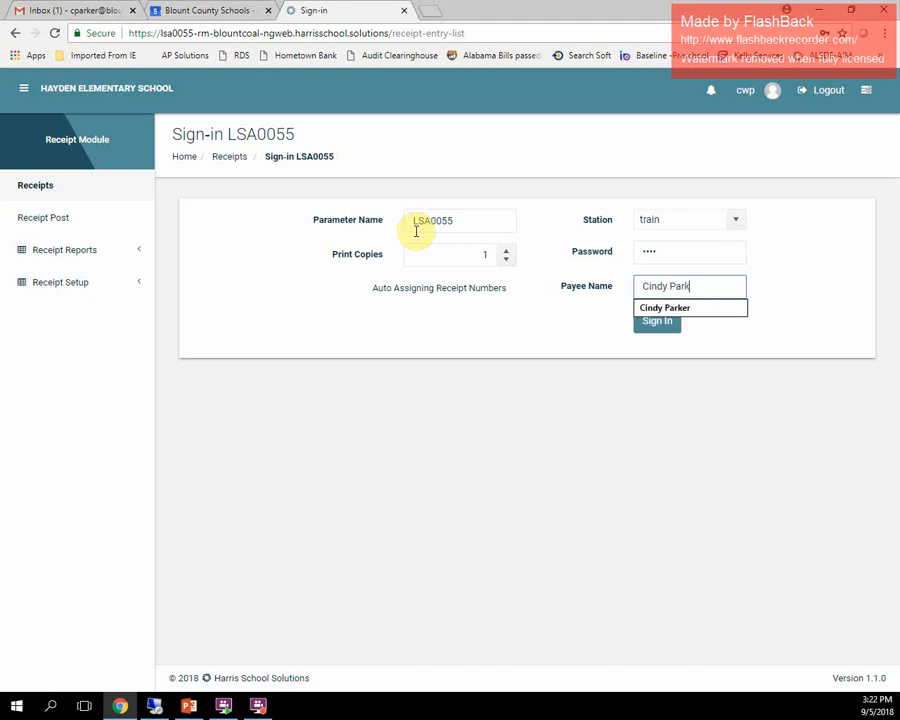
pyautogui.click(656, 326)
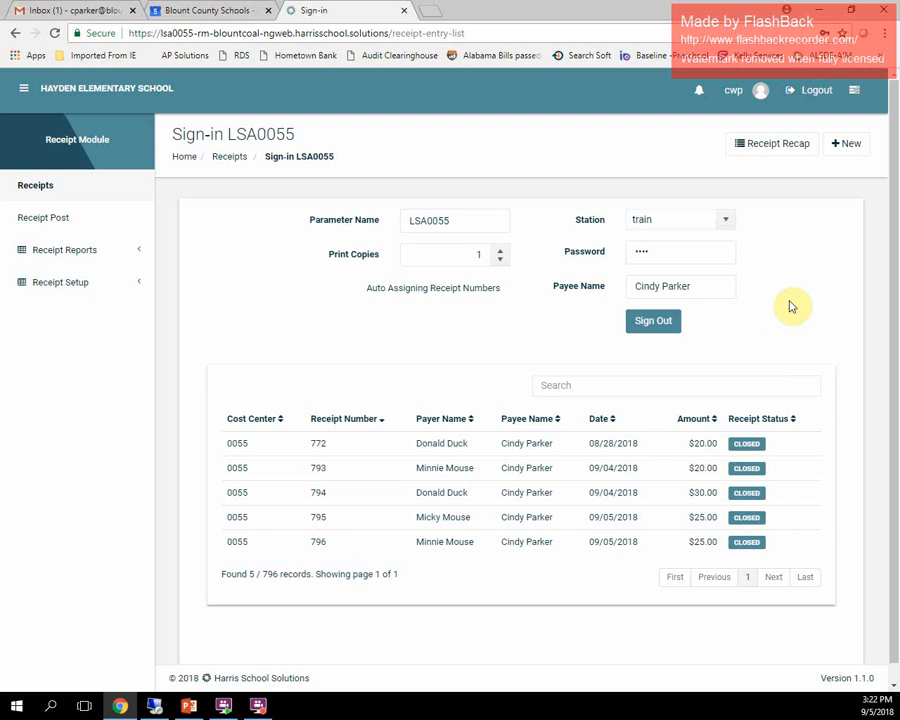
# - Start a new receipt and enter Micky Mouse as the payer name
pyautogui.click(845, 148)
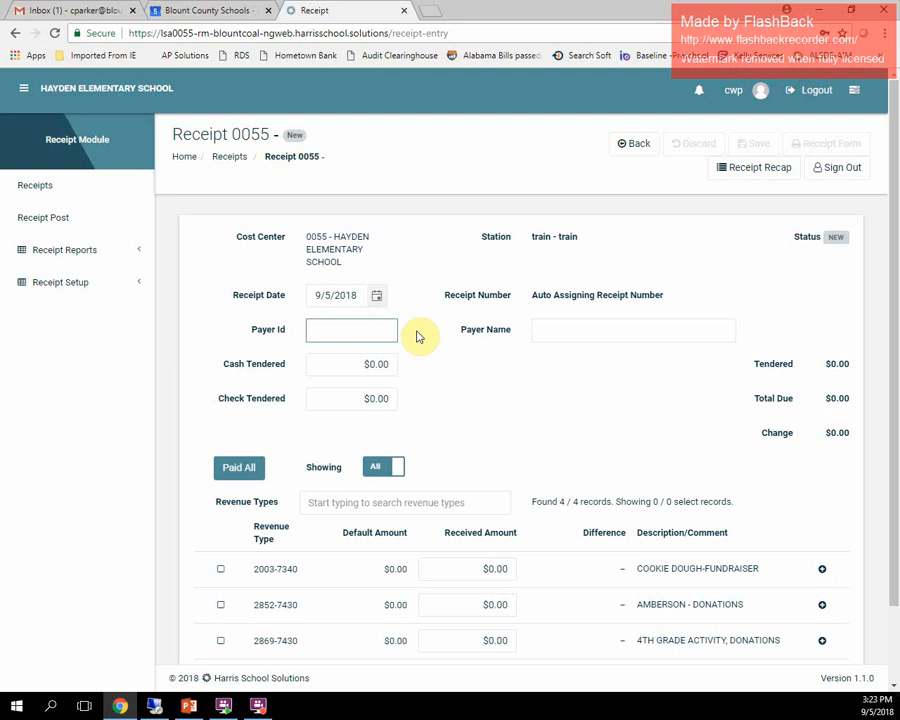
pyautogui.press('Tab')
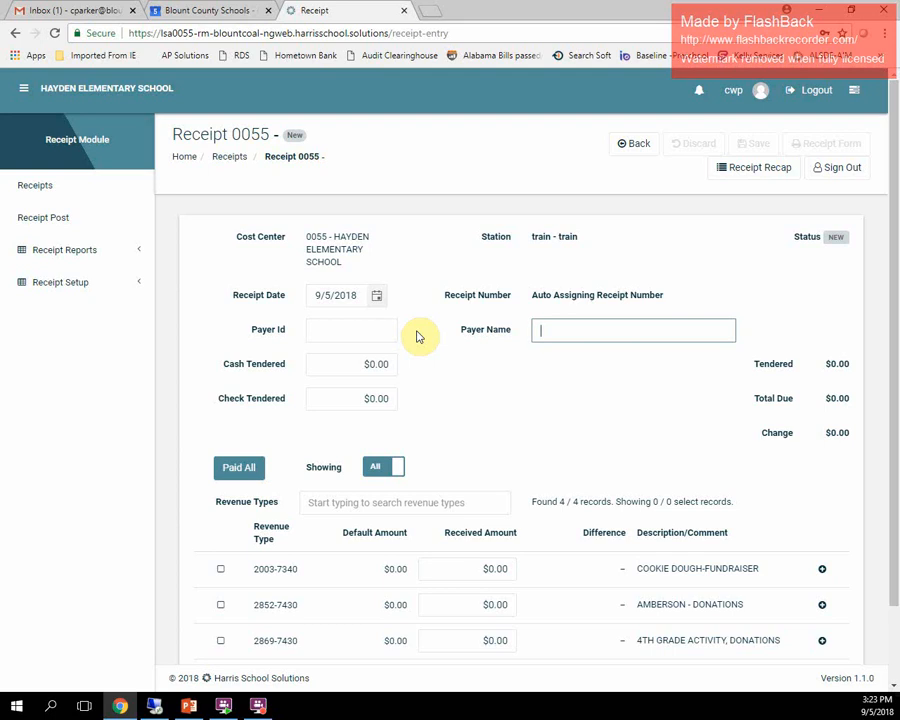
pyautogui.write('Mickyu')
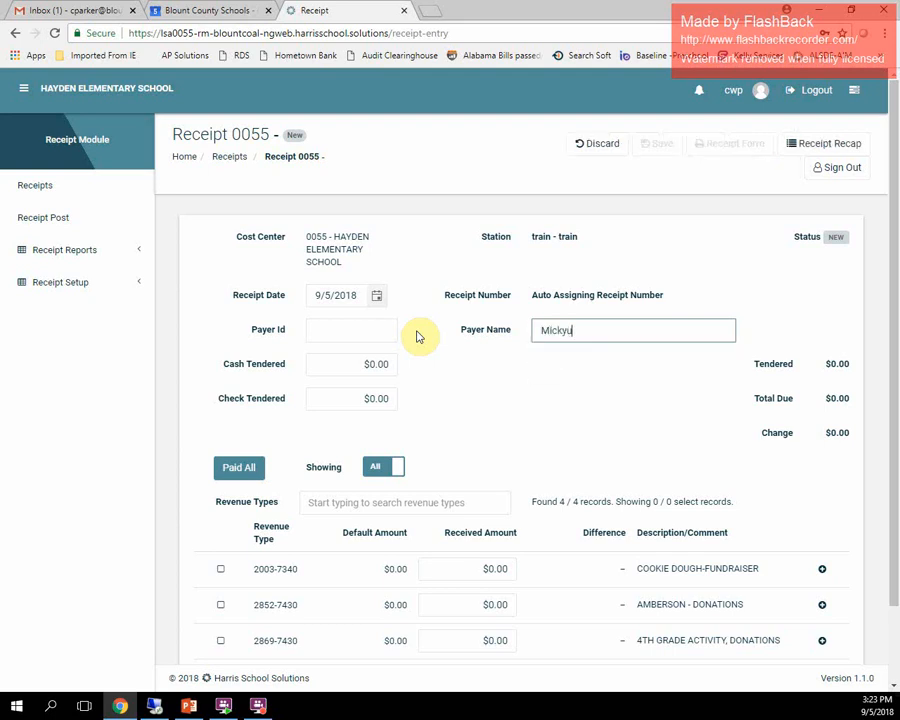
pyautogui.press('BackSpace')
pyautogui.press('BackSpace')
pyautogui.write('y')
pyautogui.press('BackSpace')
pyautogui.write('y Mouse')
pyautogui.press('Tab')
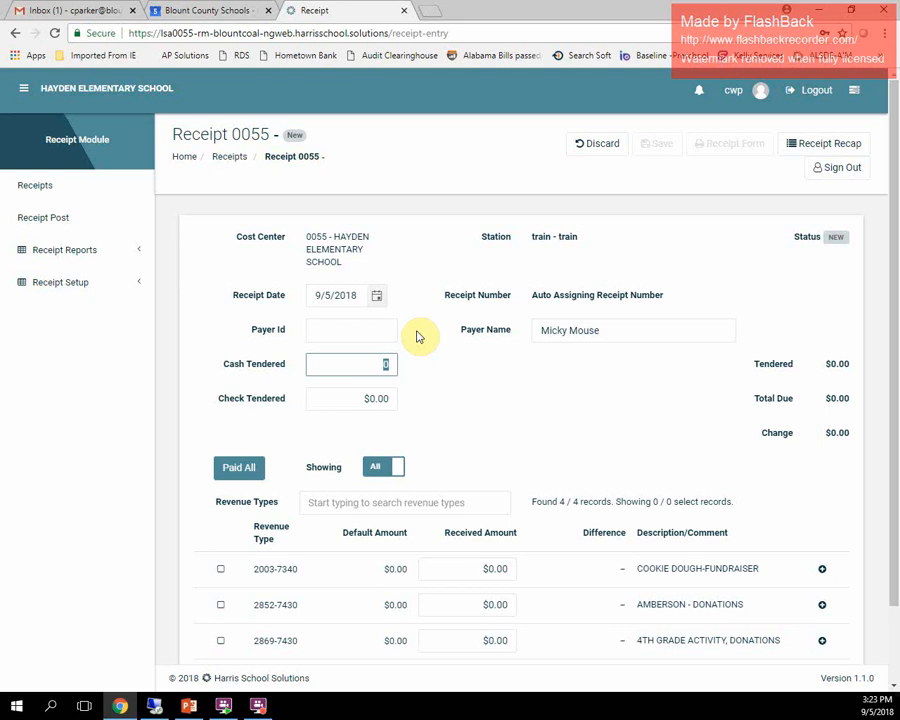
# - Enter $30.00 cash tendered and record $30.00 received for revenue type 2003-7340 COOKIE DOUGH-FUNDRAISER
pyautogui.write('30.00')
pyautogui.press('Tab')
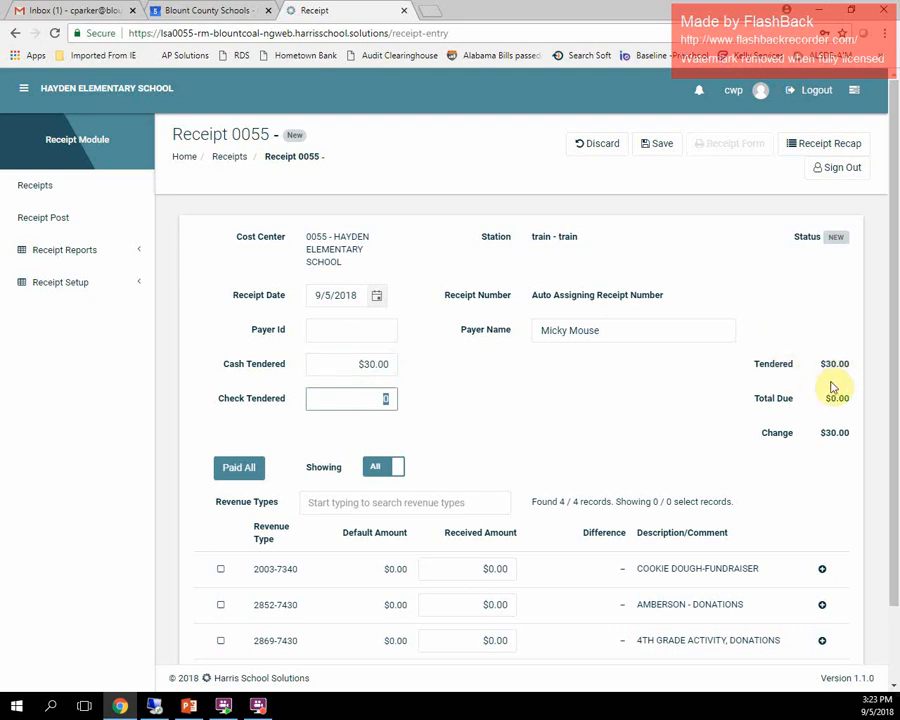
pyautogui.scroll(-2, 606, 445)
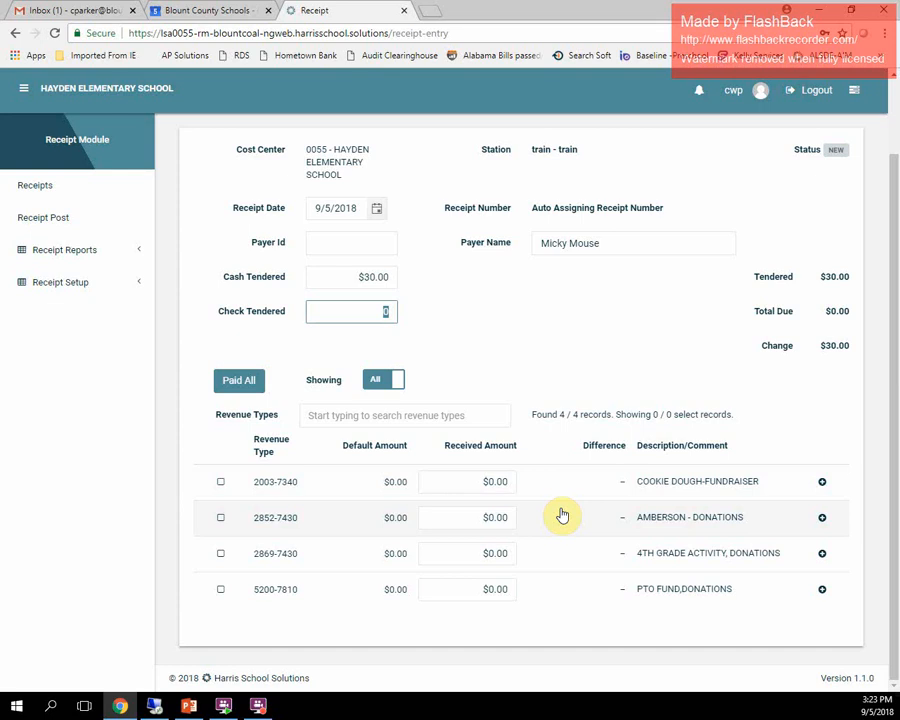
pyautogui.click(505, 483)
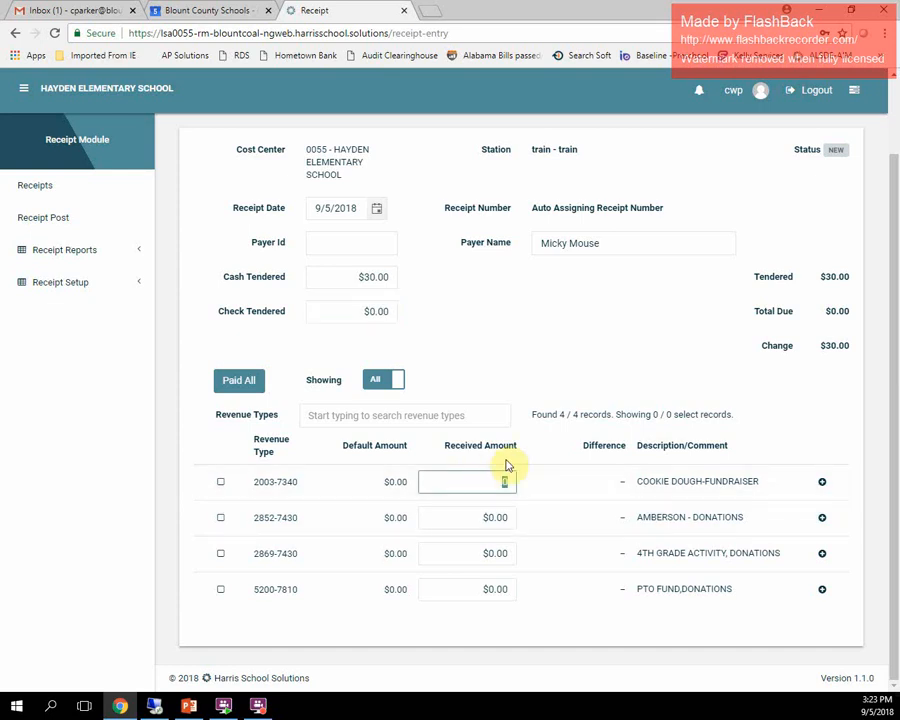
pyautogui.write('30.00')
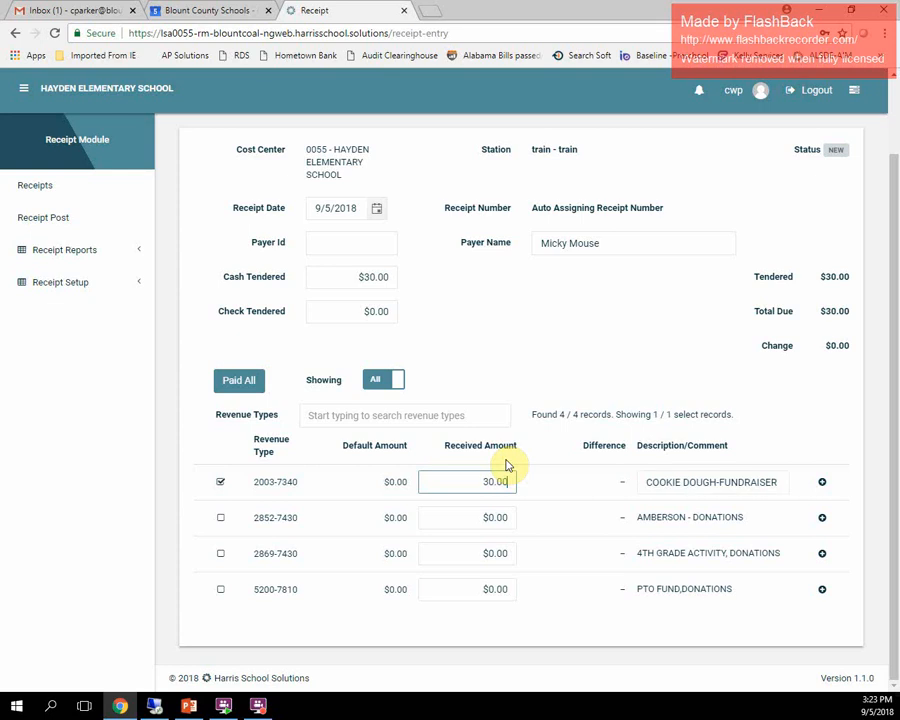
pyautogui.press('Tab')
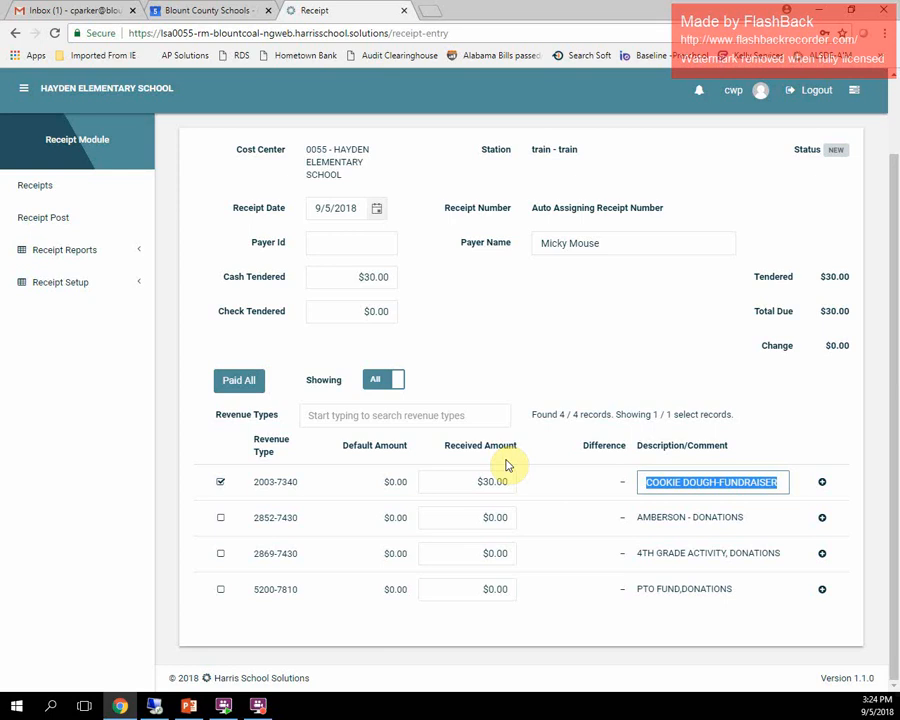
# - Save the receipt and close the generated receipt tab
pyautogui.scroll(2, 478, 466)
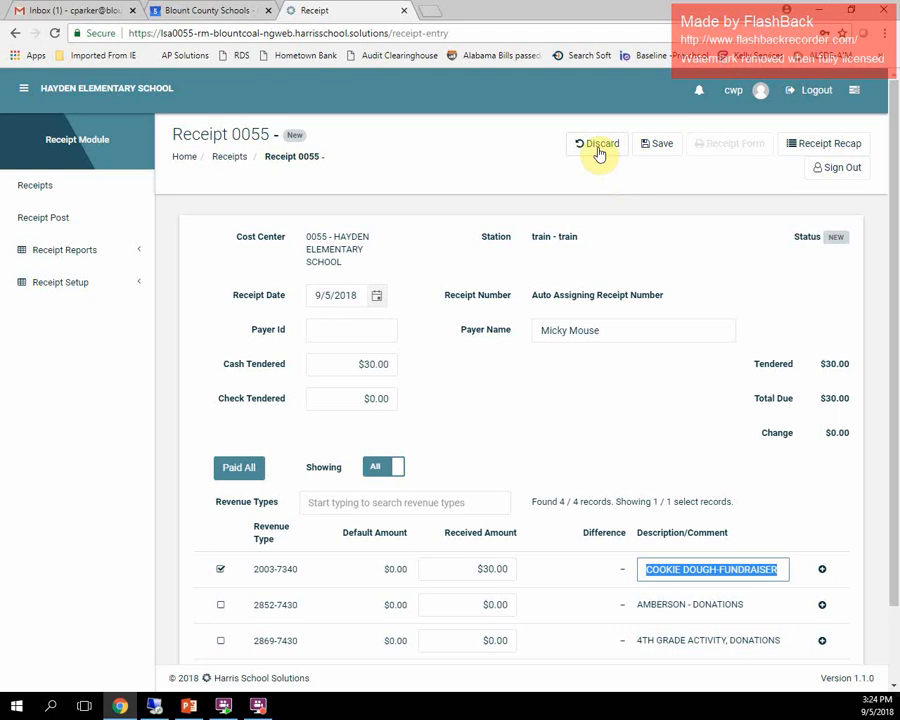
pyautogui.click(657, 148)
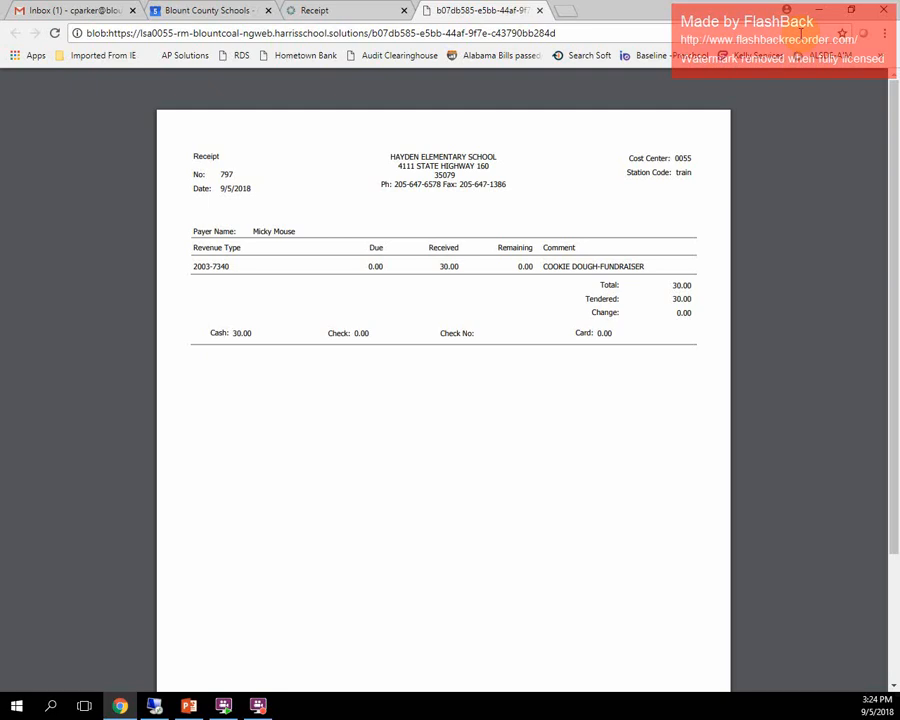
pyautogui.moveTo(770, 120)
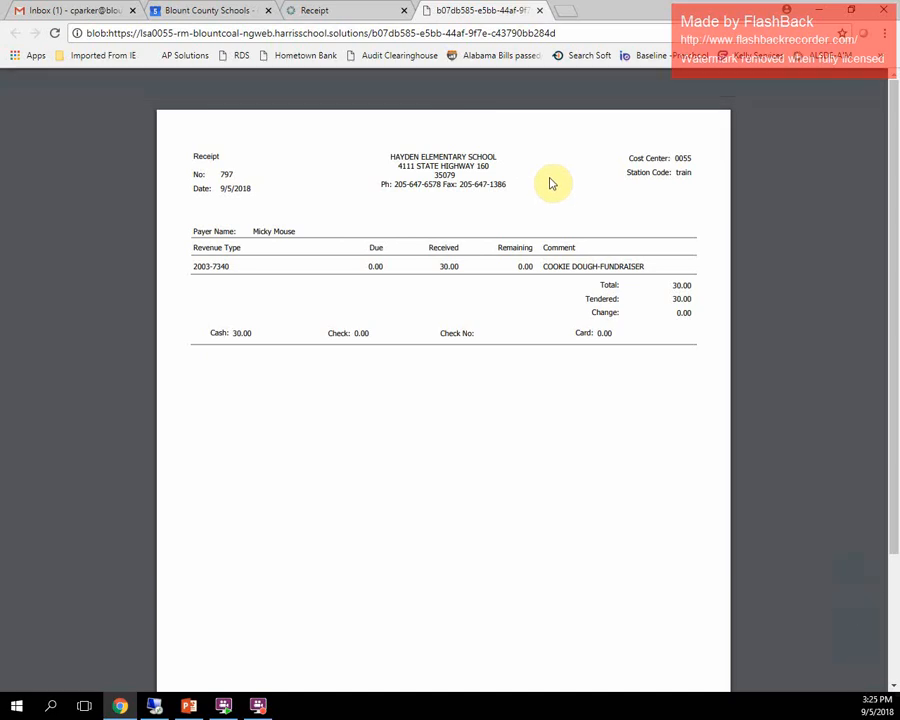
pyautogui.click(540, 12)
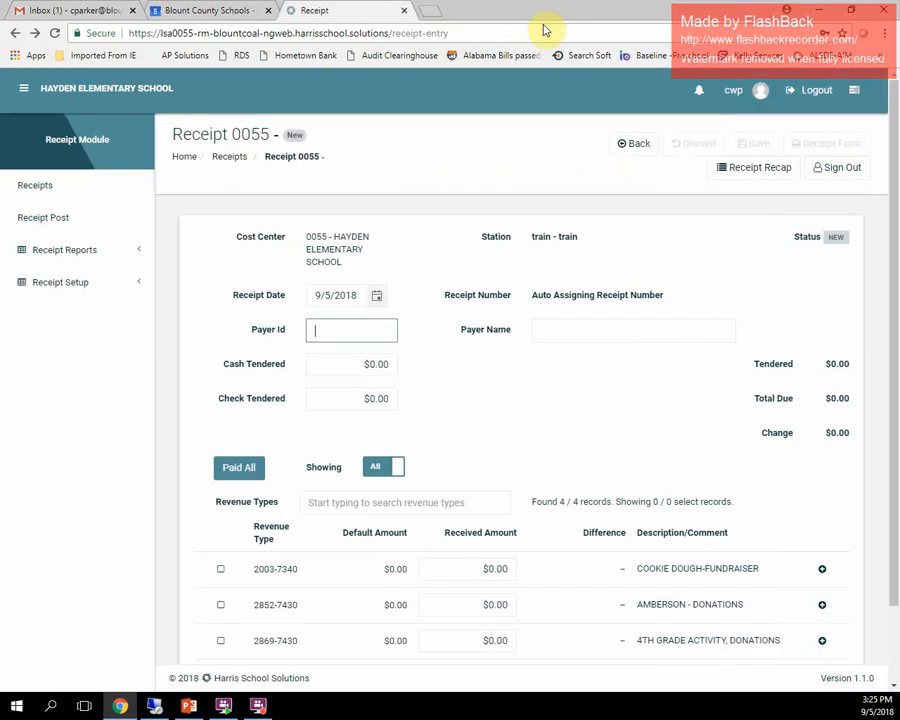
# - Enter Minnie Mouse as the payer name on the new receipt
pyautogui.press('Tab')
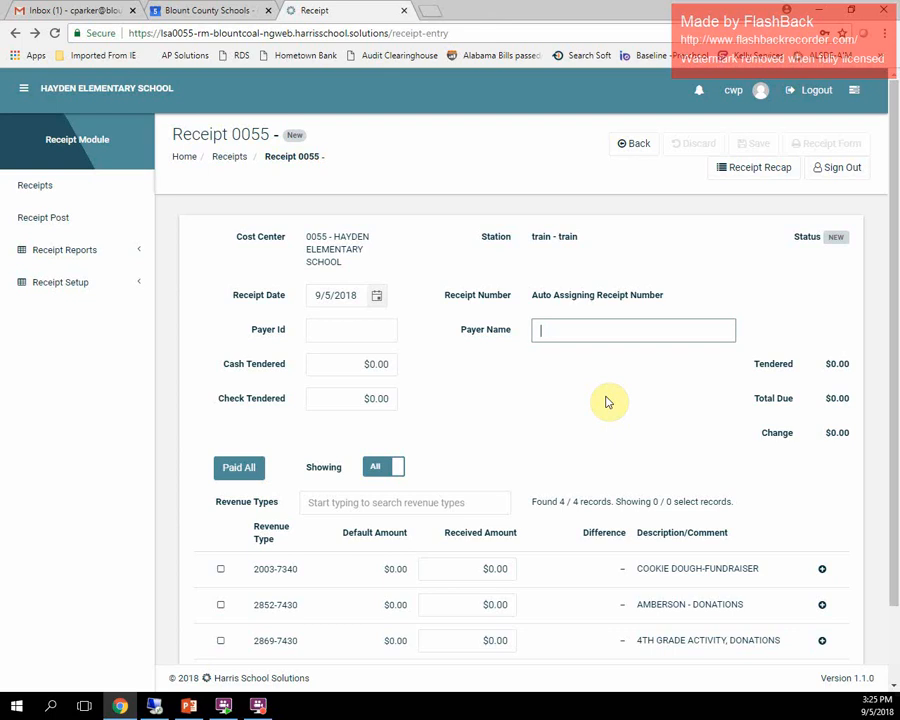
pyautogui.write('Minnie')
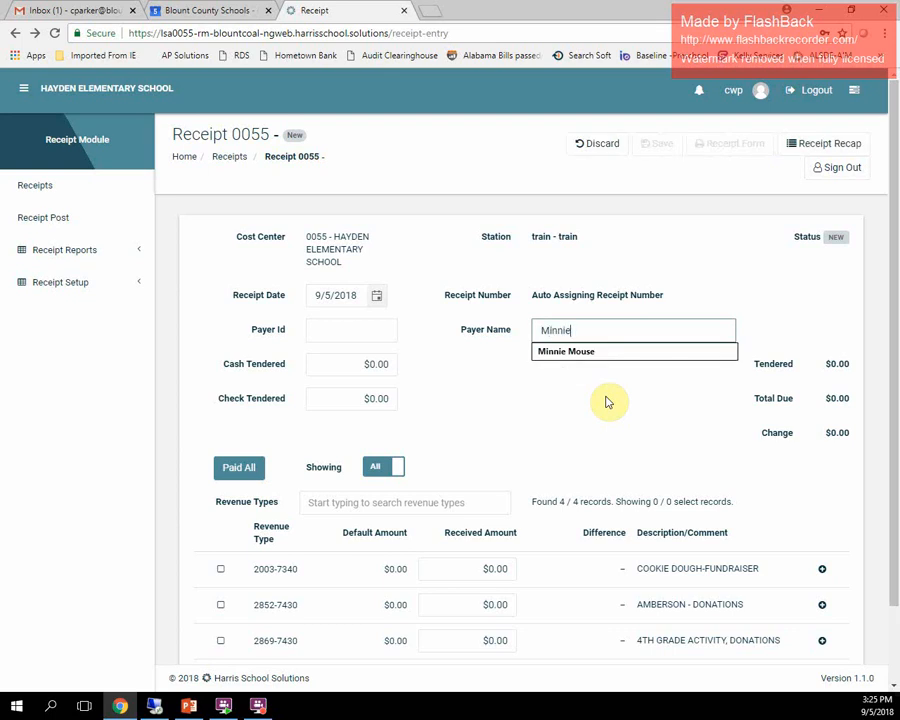
pyautogui.write(' Mouse')
pyautogui.press('Tab')
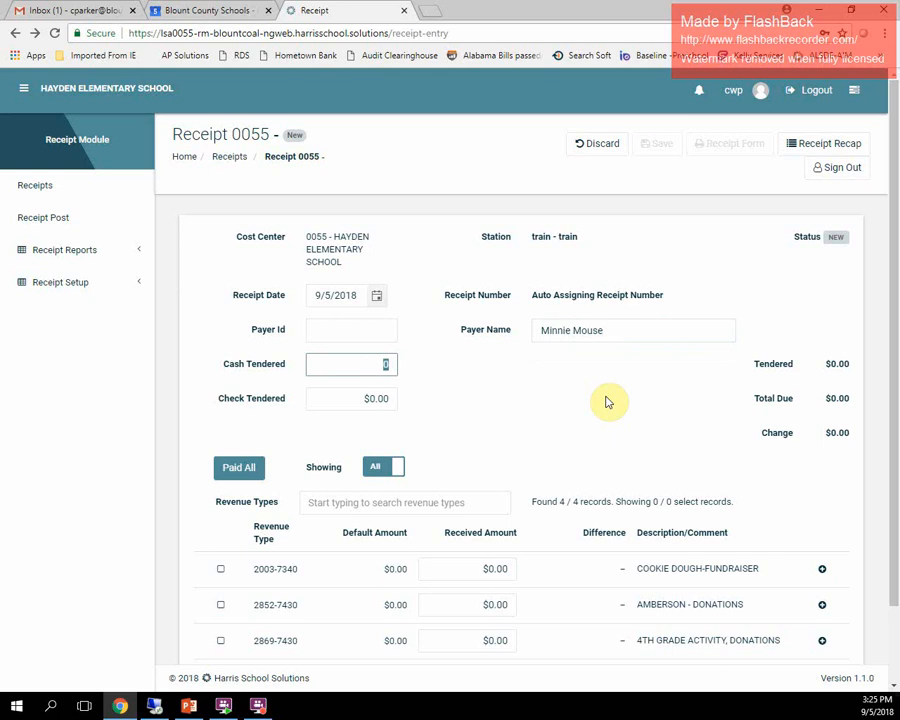
# - Enter a $50.00 check tendered and fill in the check number
pyautogui.press('Tab')
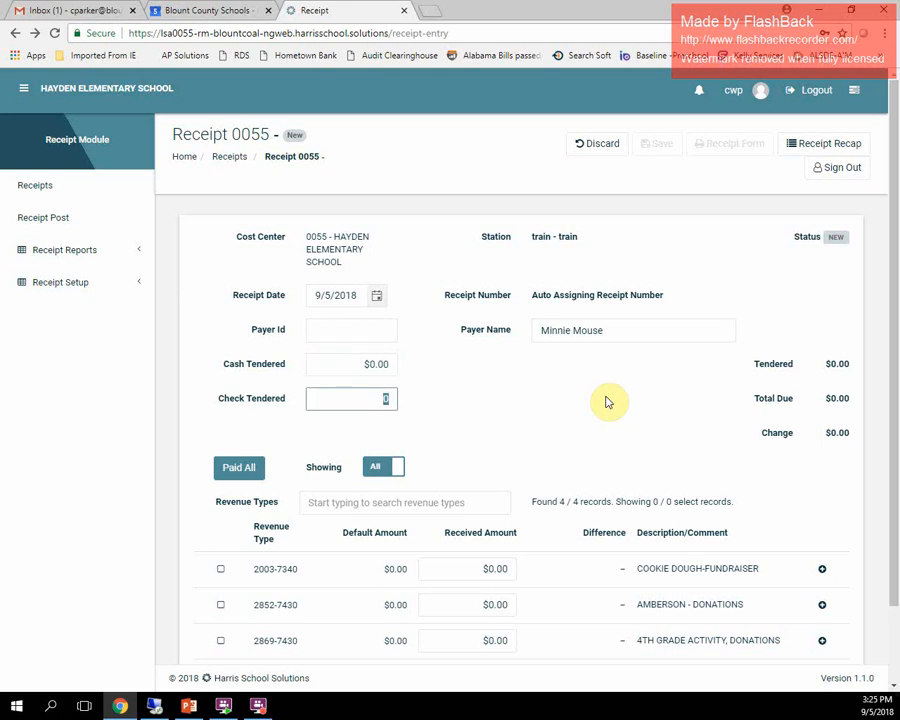
pyautogui.write('50.00')
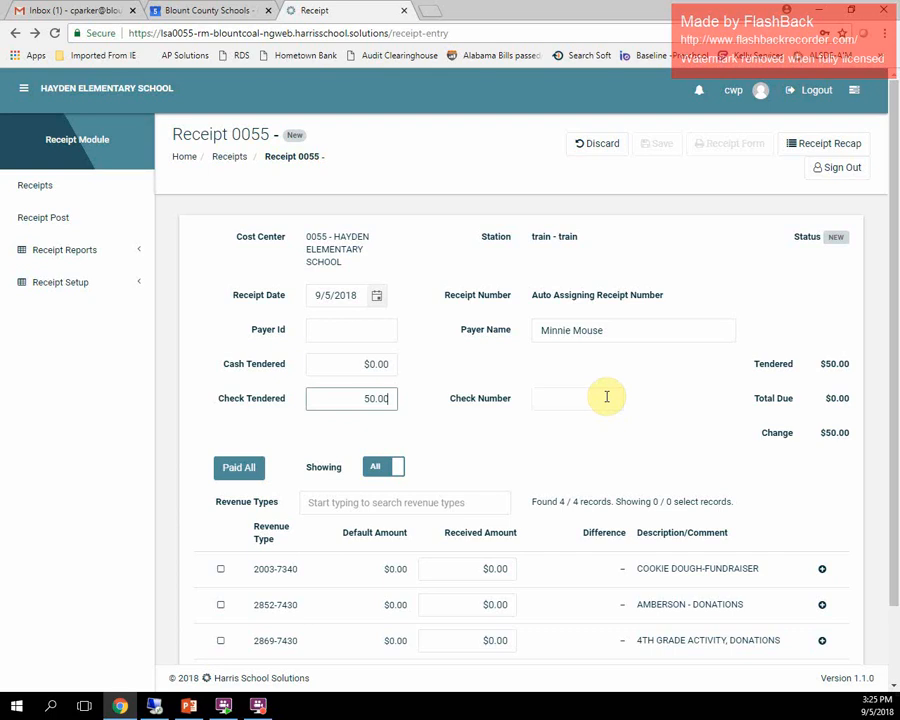
pyautogui.click(606, 397)
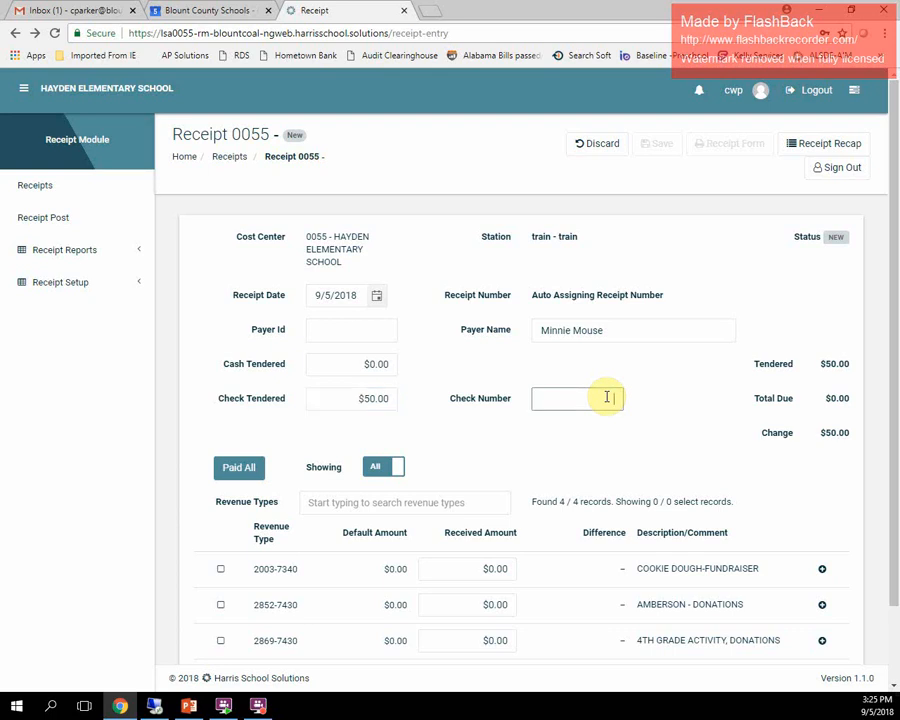
pyautogui.write('549')
pyautogui.write('87')
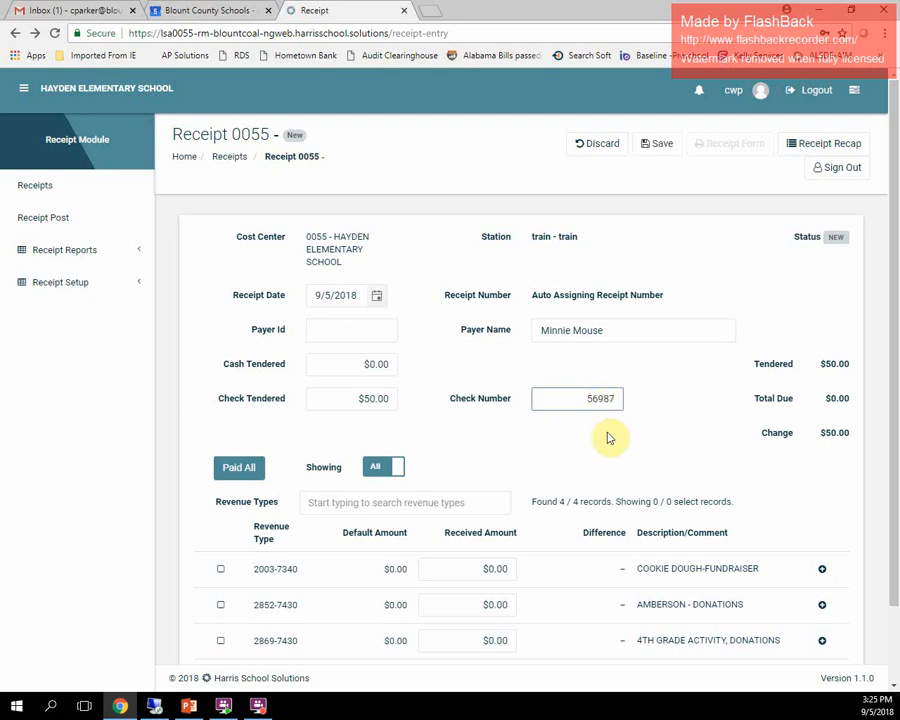
# - Record $20.00 received for revenue type 2852-7430 AMBERSON - DONATIONS
pyautogui.scroll(-1, 607, 452)
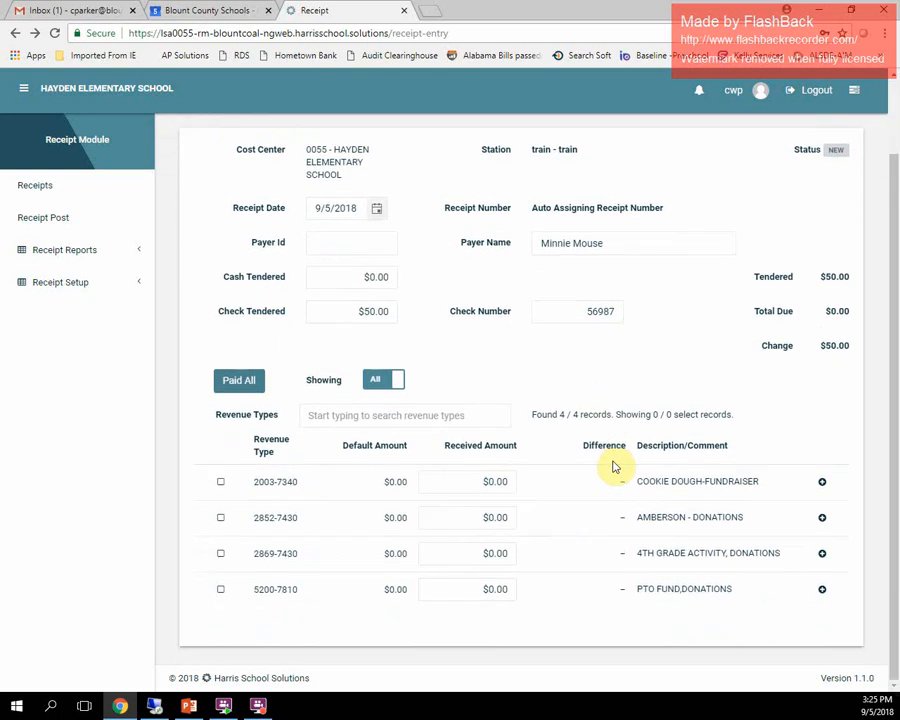
pyautogui.click(507, 517)
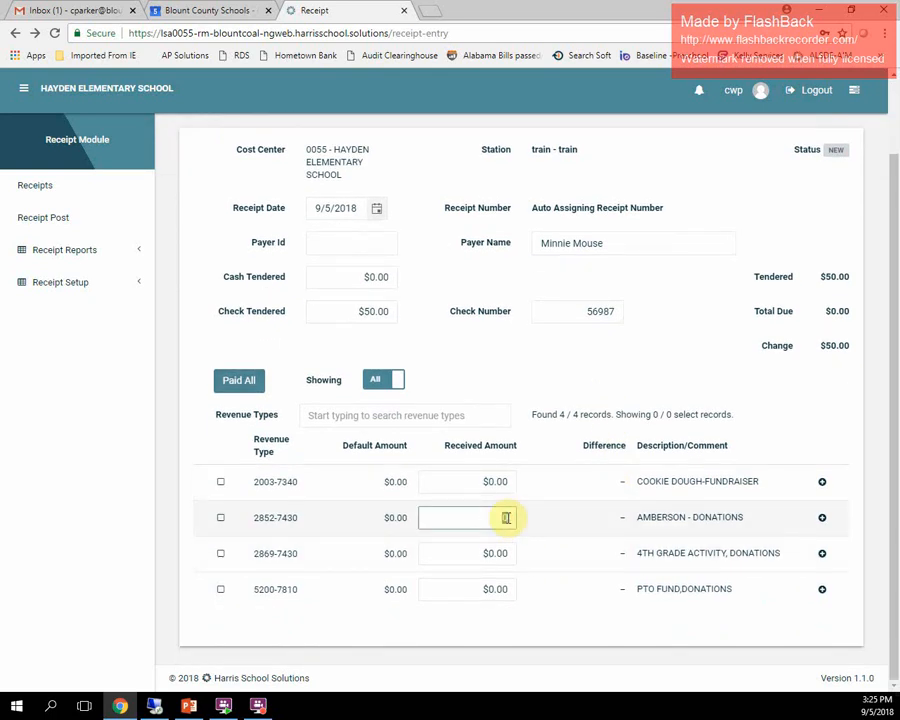
pyautogui.write('20.00')
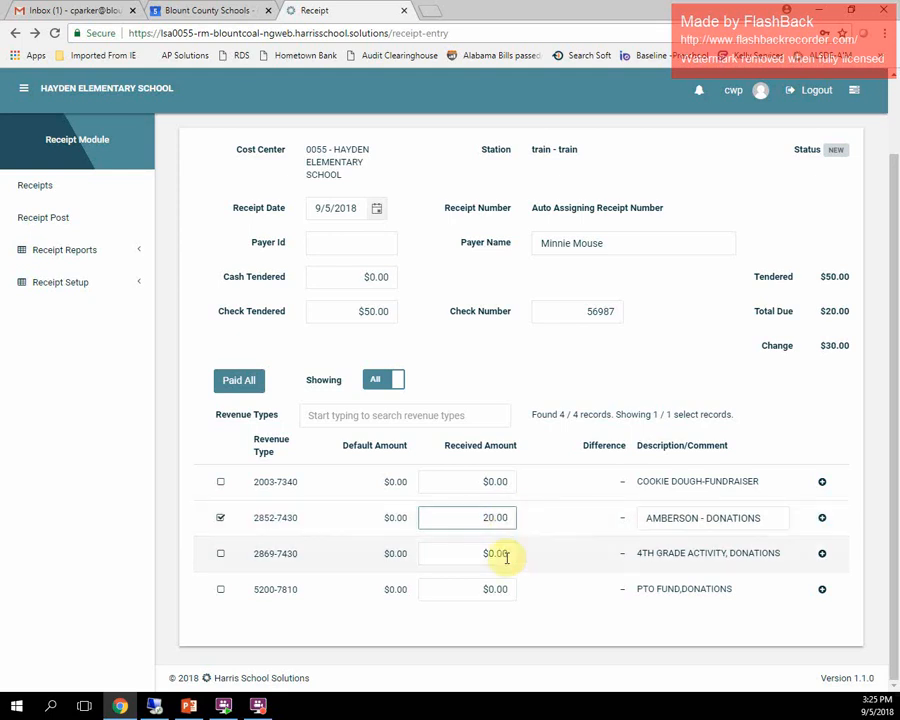
# - Record $30.00 received for revenue type 2869-7430 4TH GRADE ACTIVITY, DONATIONS with the comment Mc Wane Field trip
pyautogui.click(507, 553)
pyautogui.write('3')
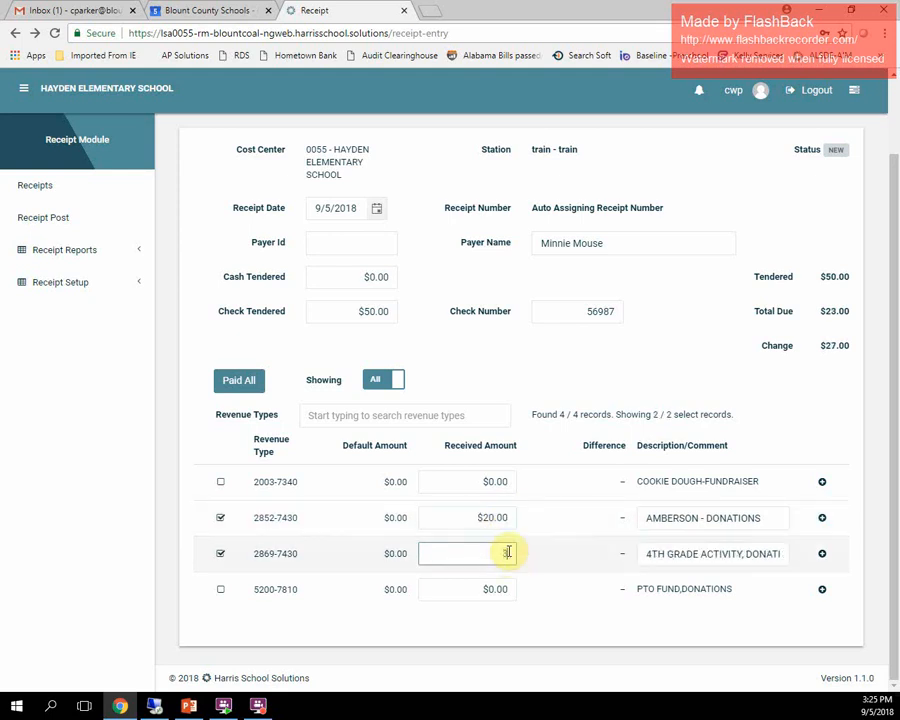
pyautogui.write('0.00')
pyautogui.press('Tab')
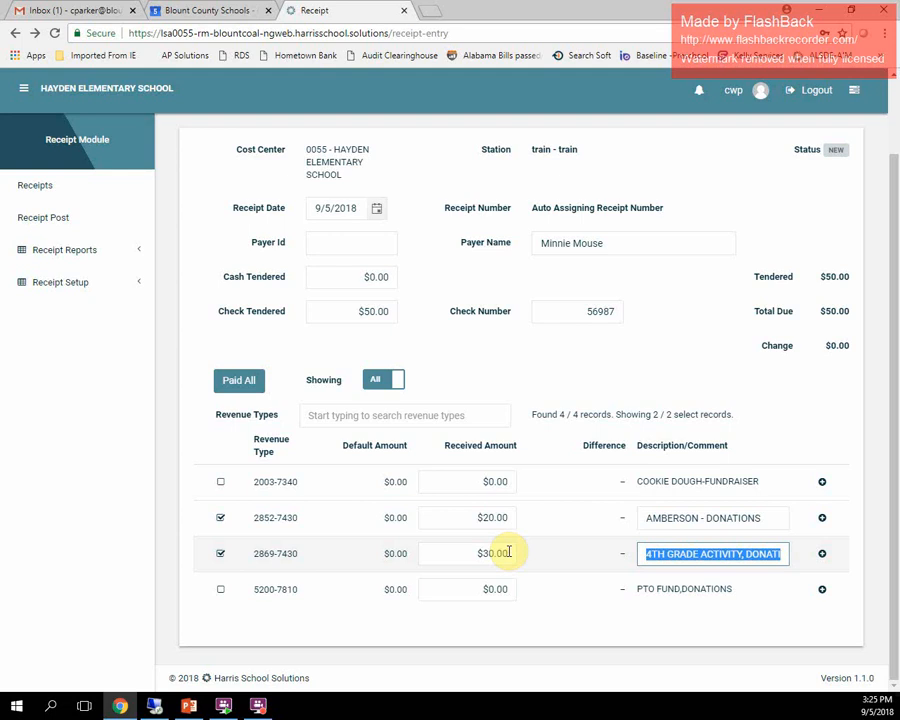
pyautogui.write('M')
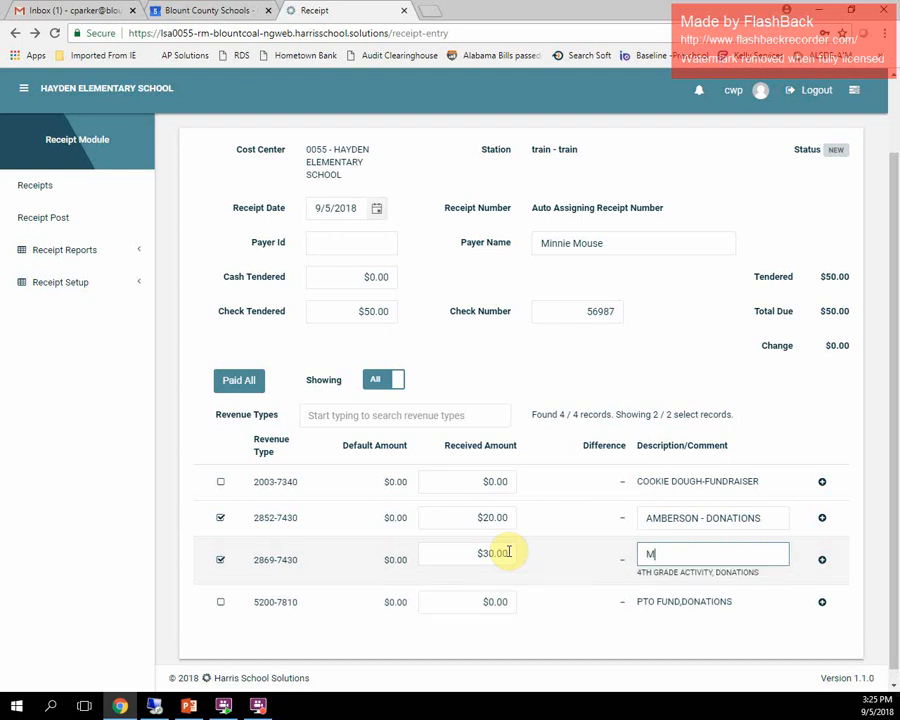
pyautogui.write('c Wane Field trip')
pyautogui.press('Tab')
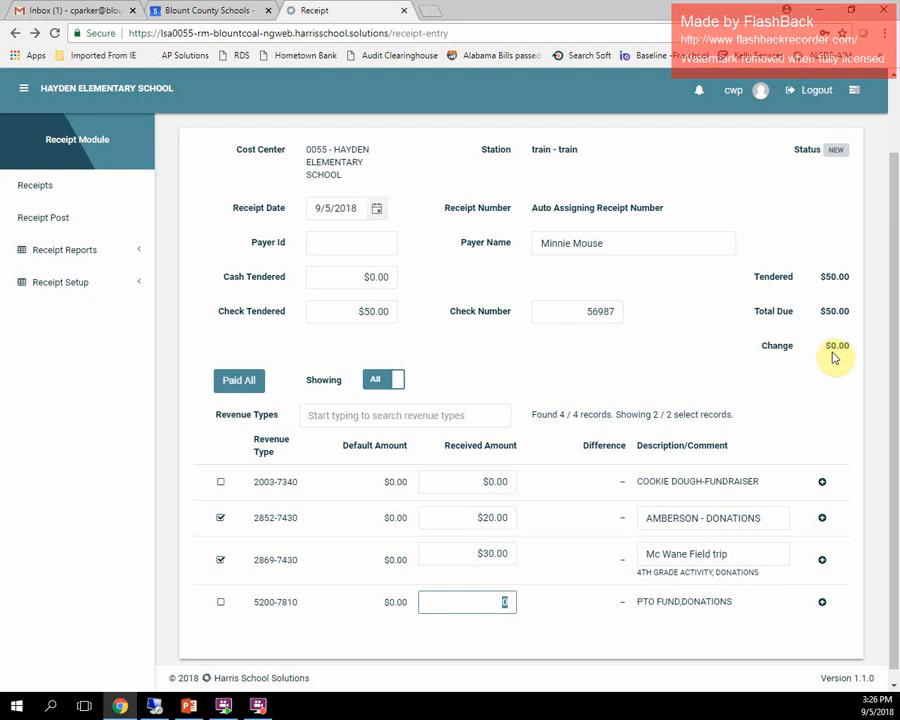
# - Save the receipt and close the generated receipt tab
pyautogui.scroll(2, 835, 357)
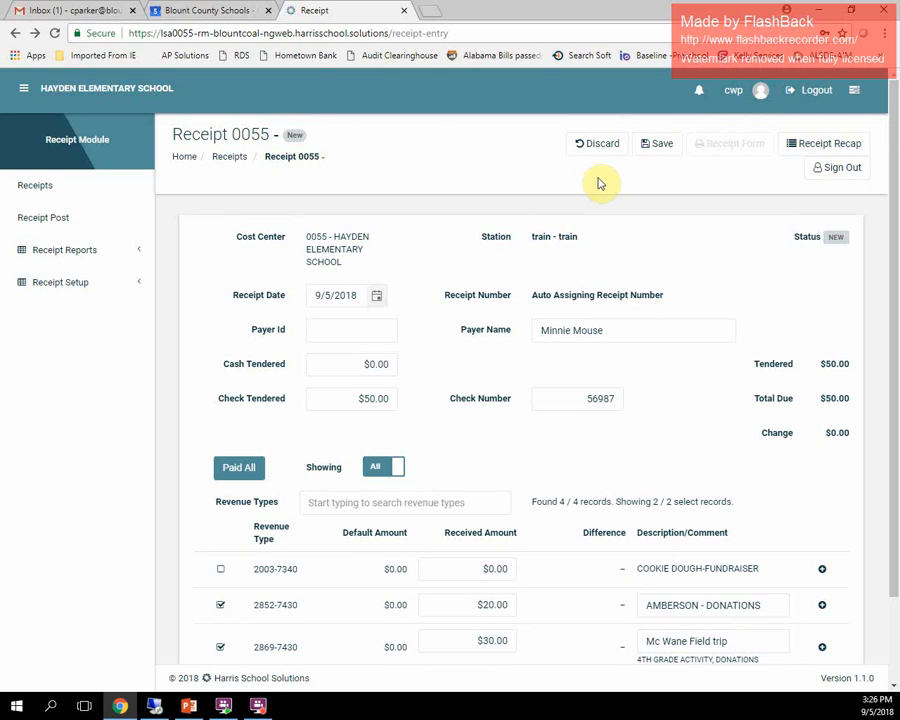
pyautogui.click(661, 150)
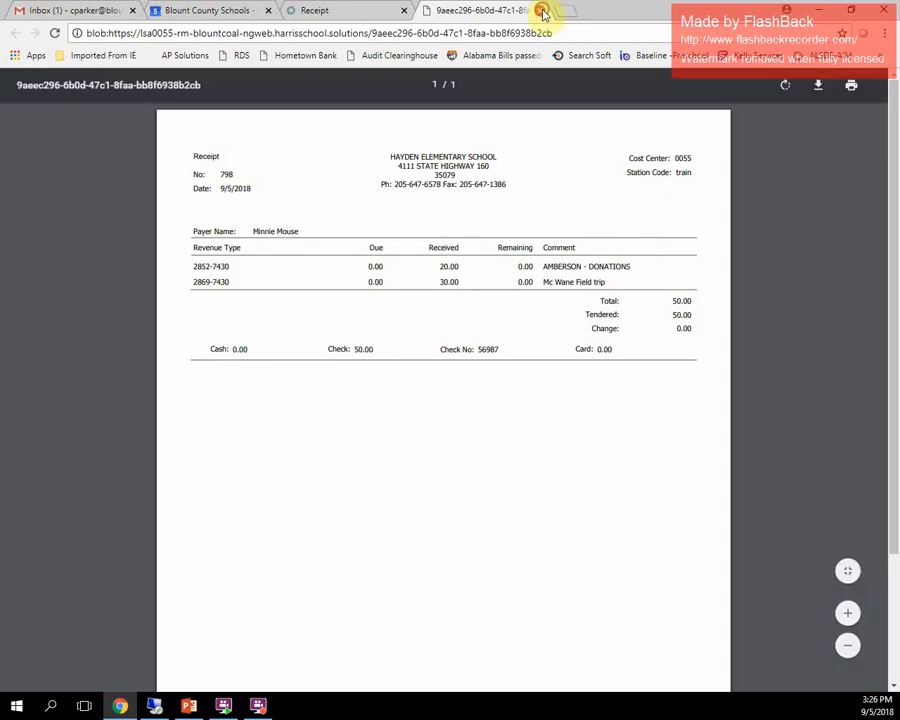
pyautogui.click(542, 12)
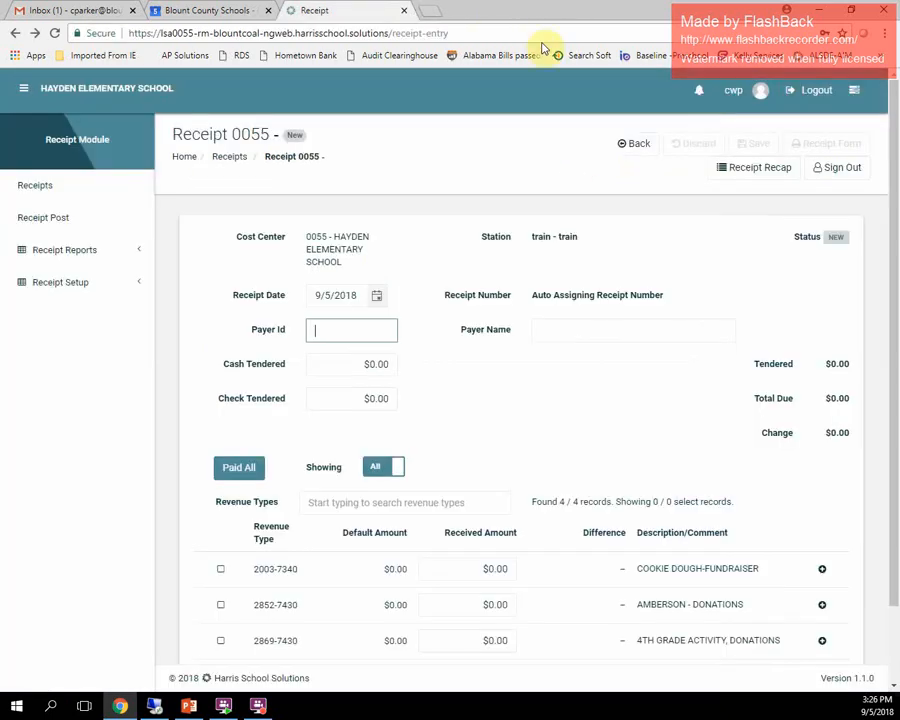
# - Open the station's receipt recap and print the recap report, closing the report tab
pyautogui.click(752, 172)
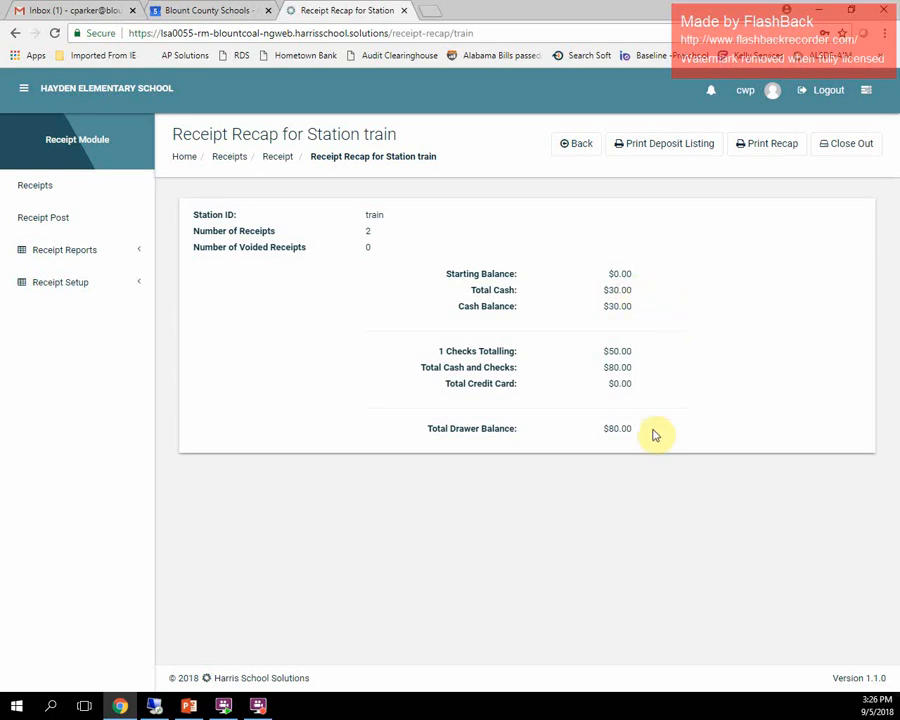
pyautogui.click(773, 149)
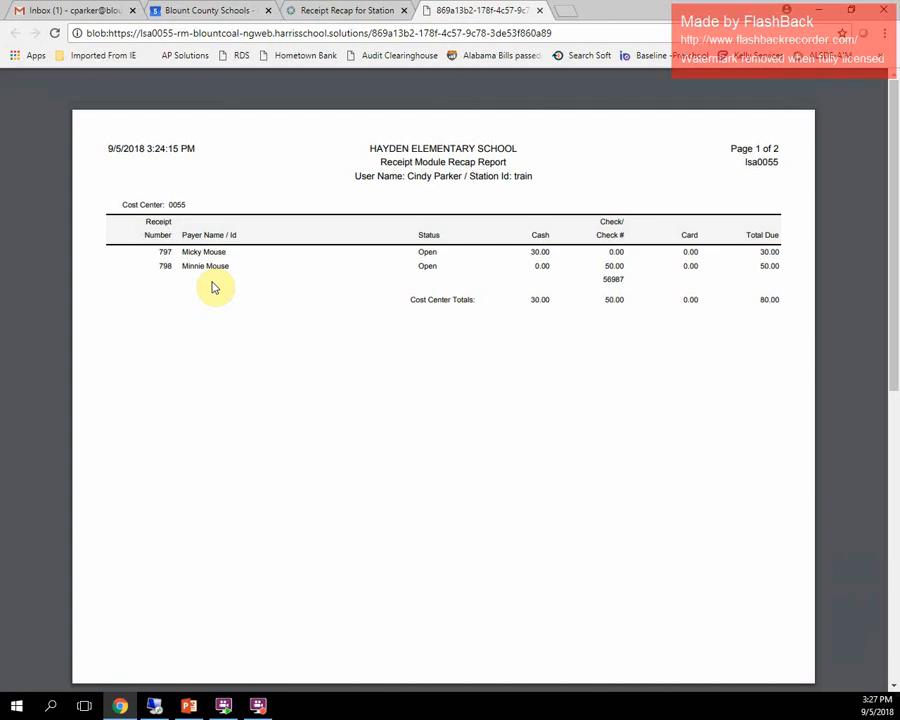
pyautogui.click(540, 11)
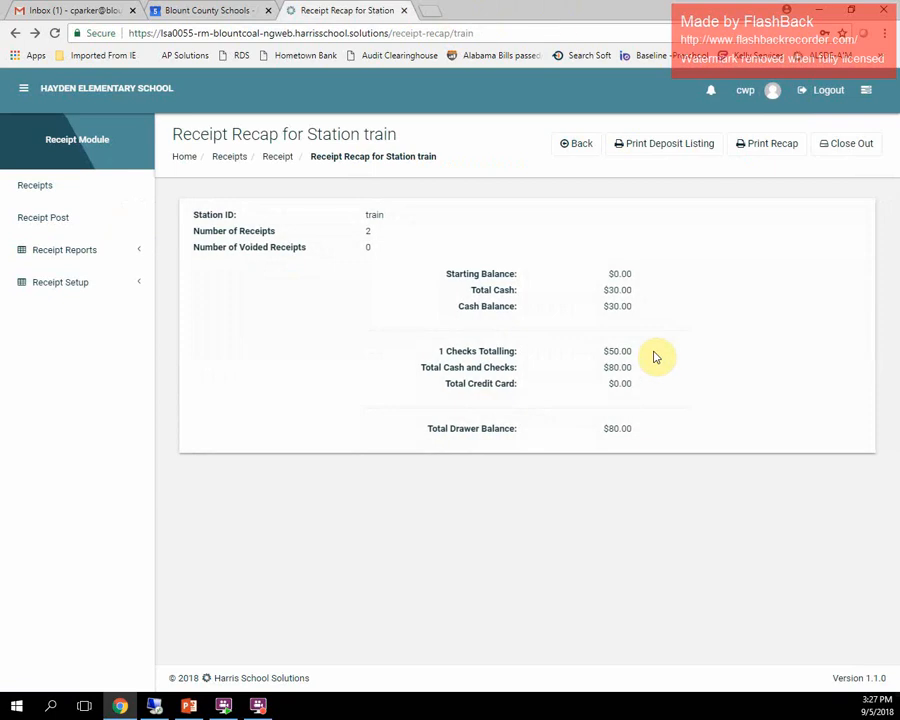
# - Start the station close out and enter $80.00 as the total cash and checks amount in the drawer
pyautogui.click(848, 150)
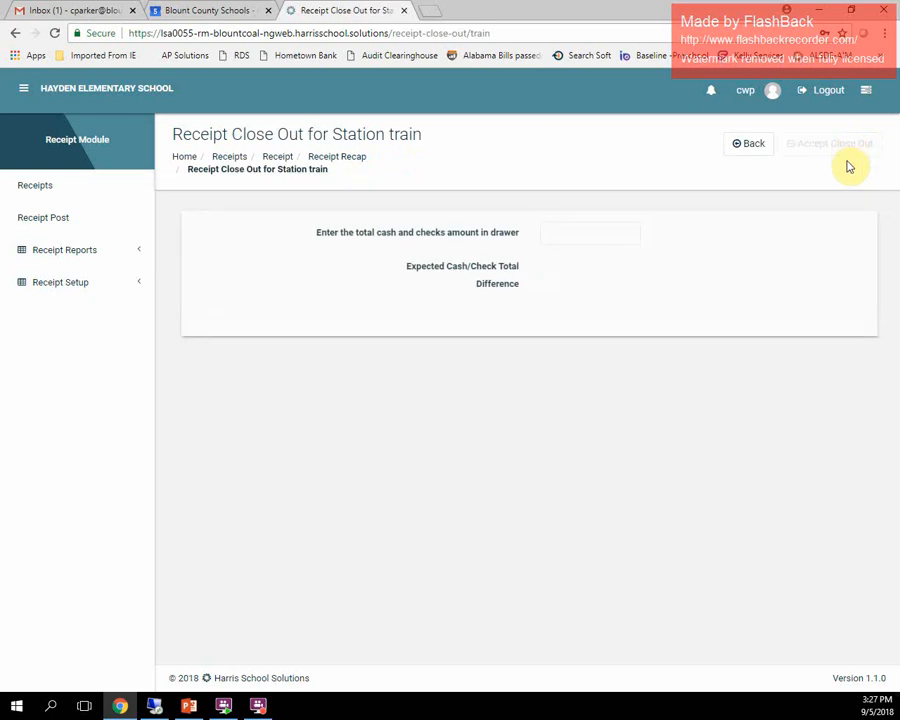
pyautogui.click(600, 232)
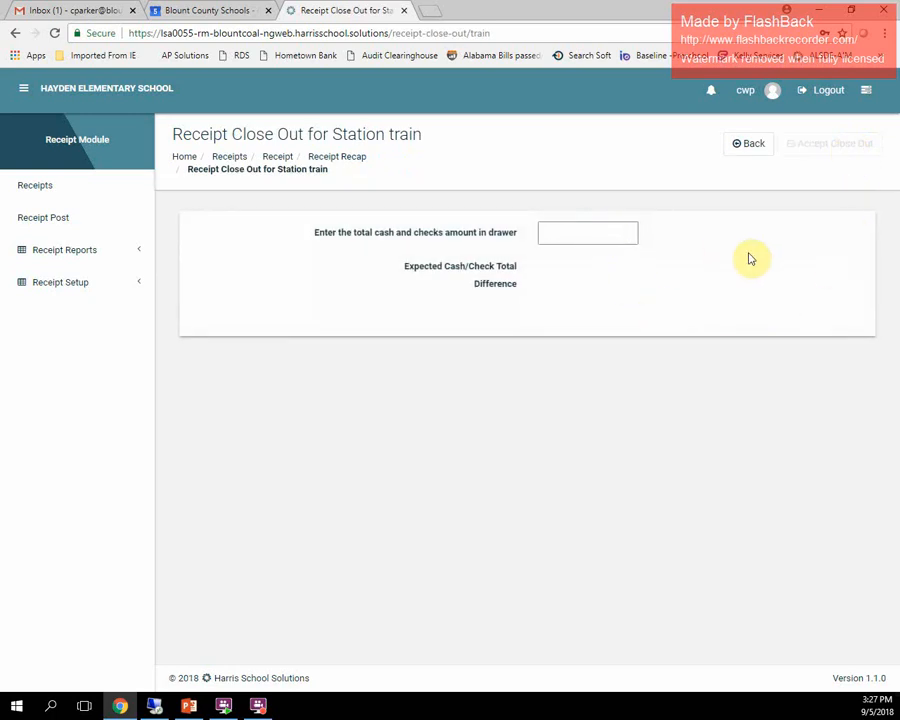
pyautogui.write('50')
pyautogui.press('Tab')
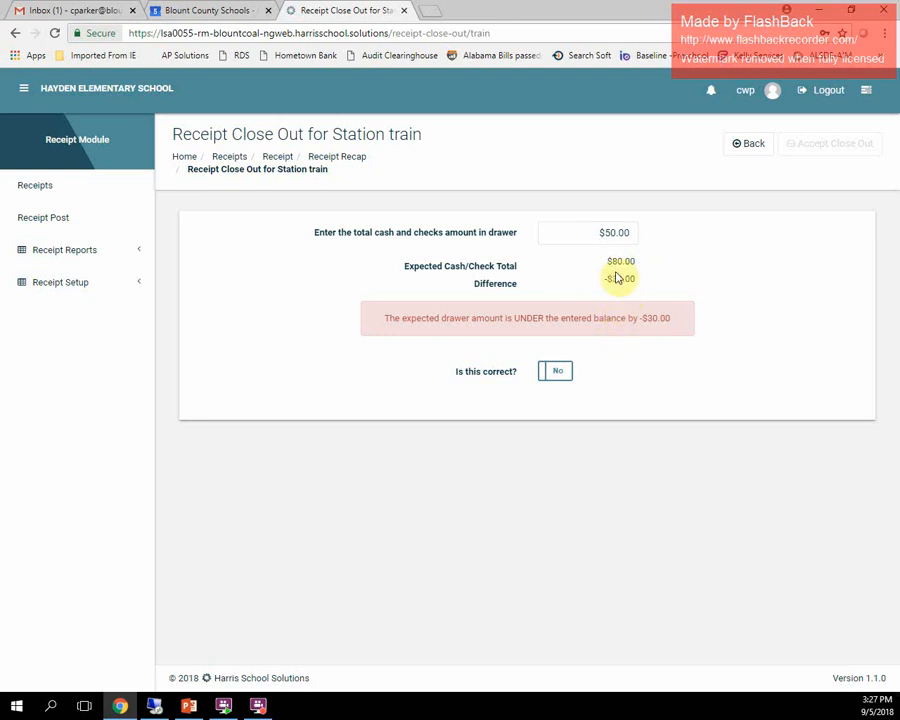
pyautogui.click(622, 232)
pyautogui.write('80.00')
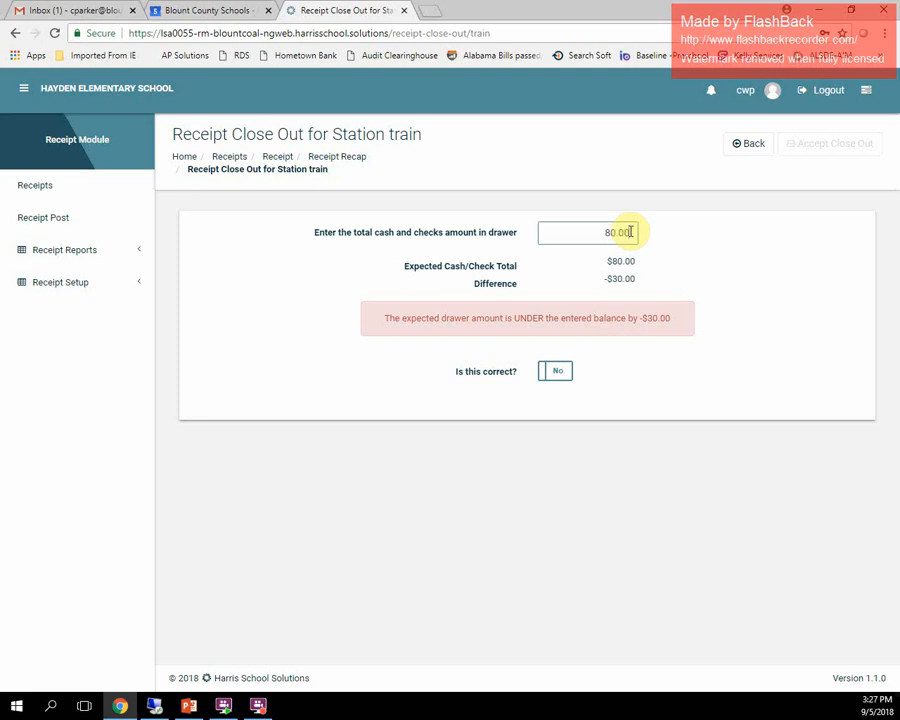
pyautogui.press('Tab')
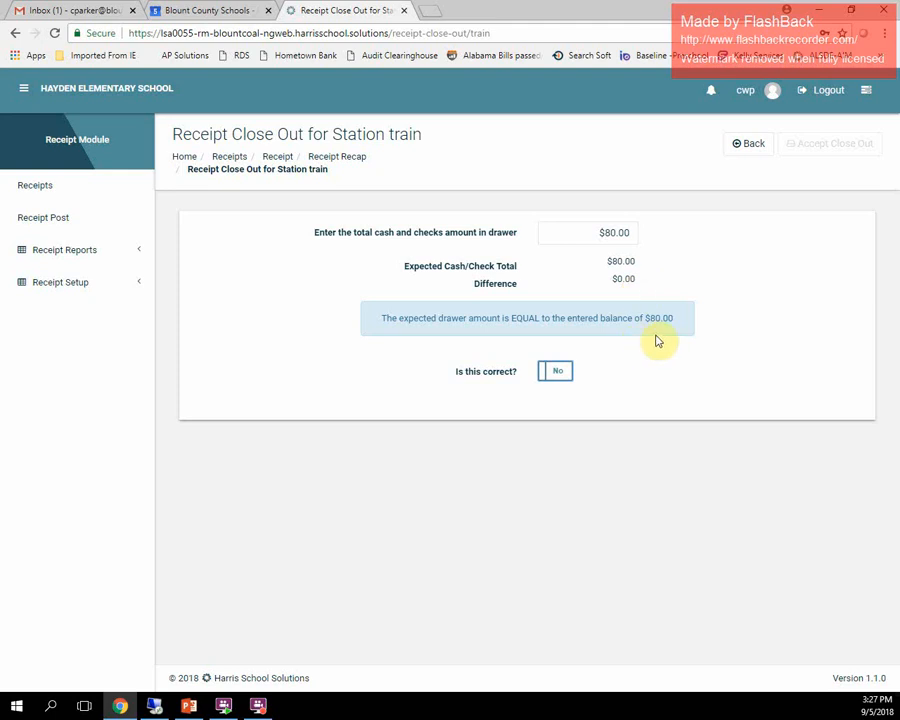
# - Confirm the drawer amount is correct, accept the close out, and log out of the module
pyautogui.click(559, 375)
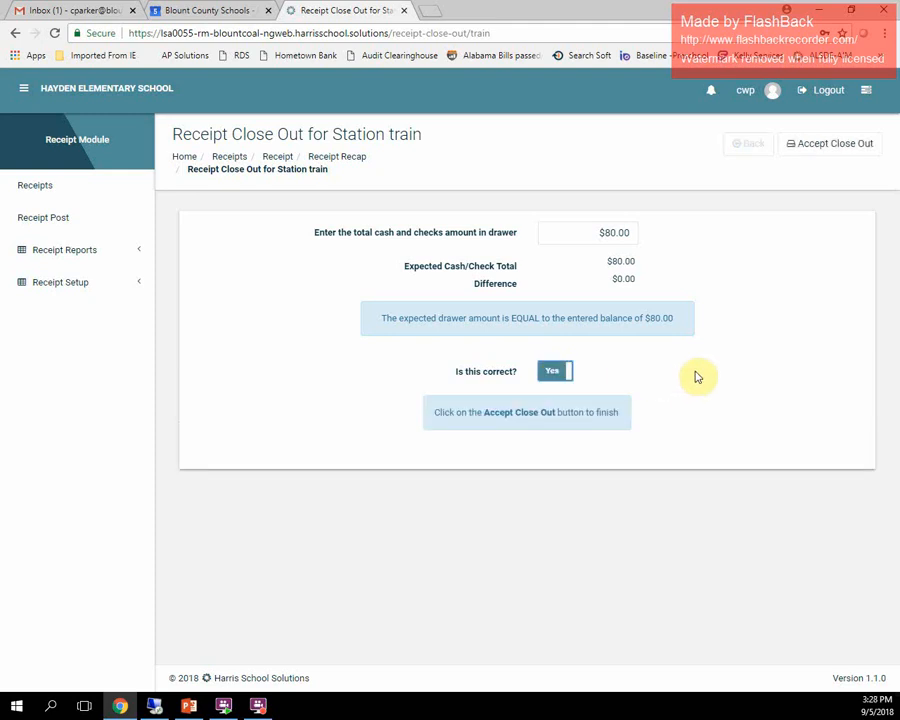
pyautogui.click(834, 148)
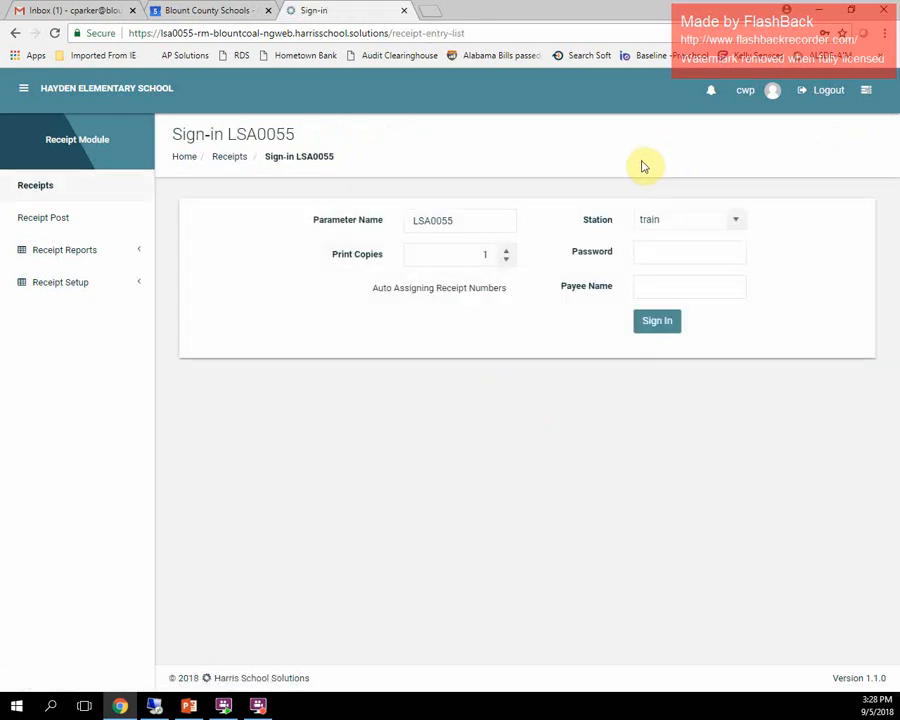
pyautogui.click(829, 95)
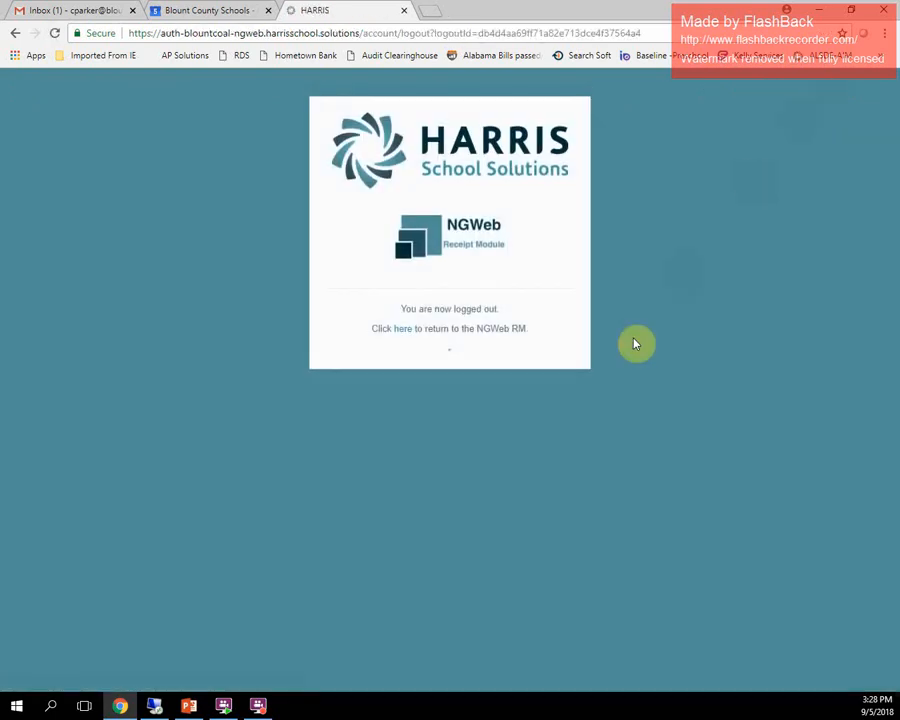